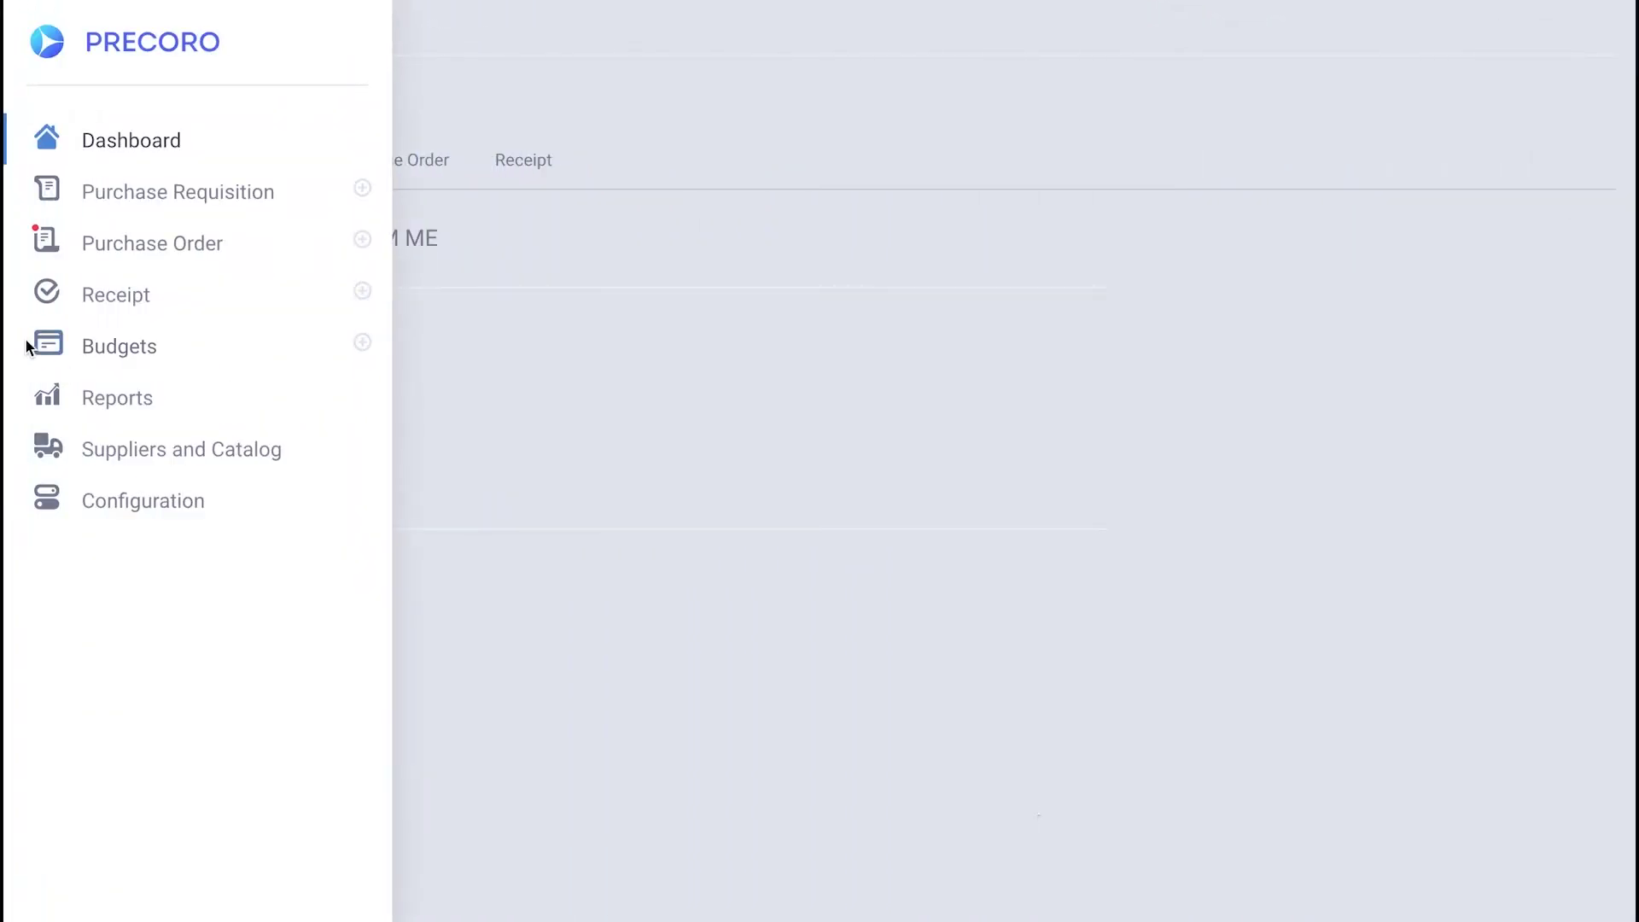
Show the Purchase Orders list with filters, check the Sent to NetSuite choices, then start a new order.
click(83, 256)
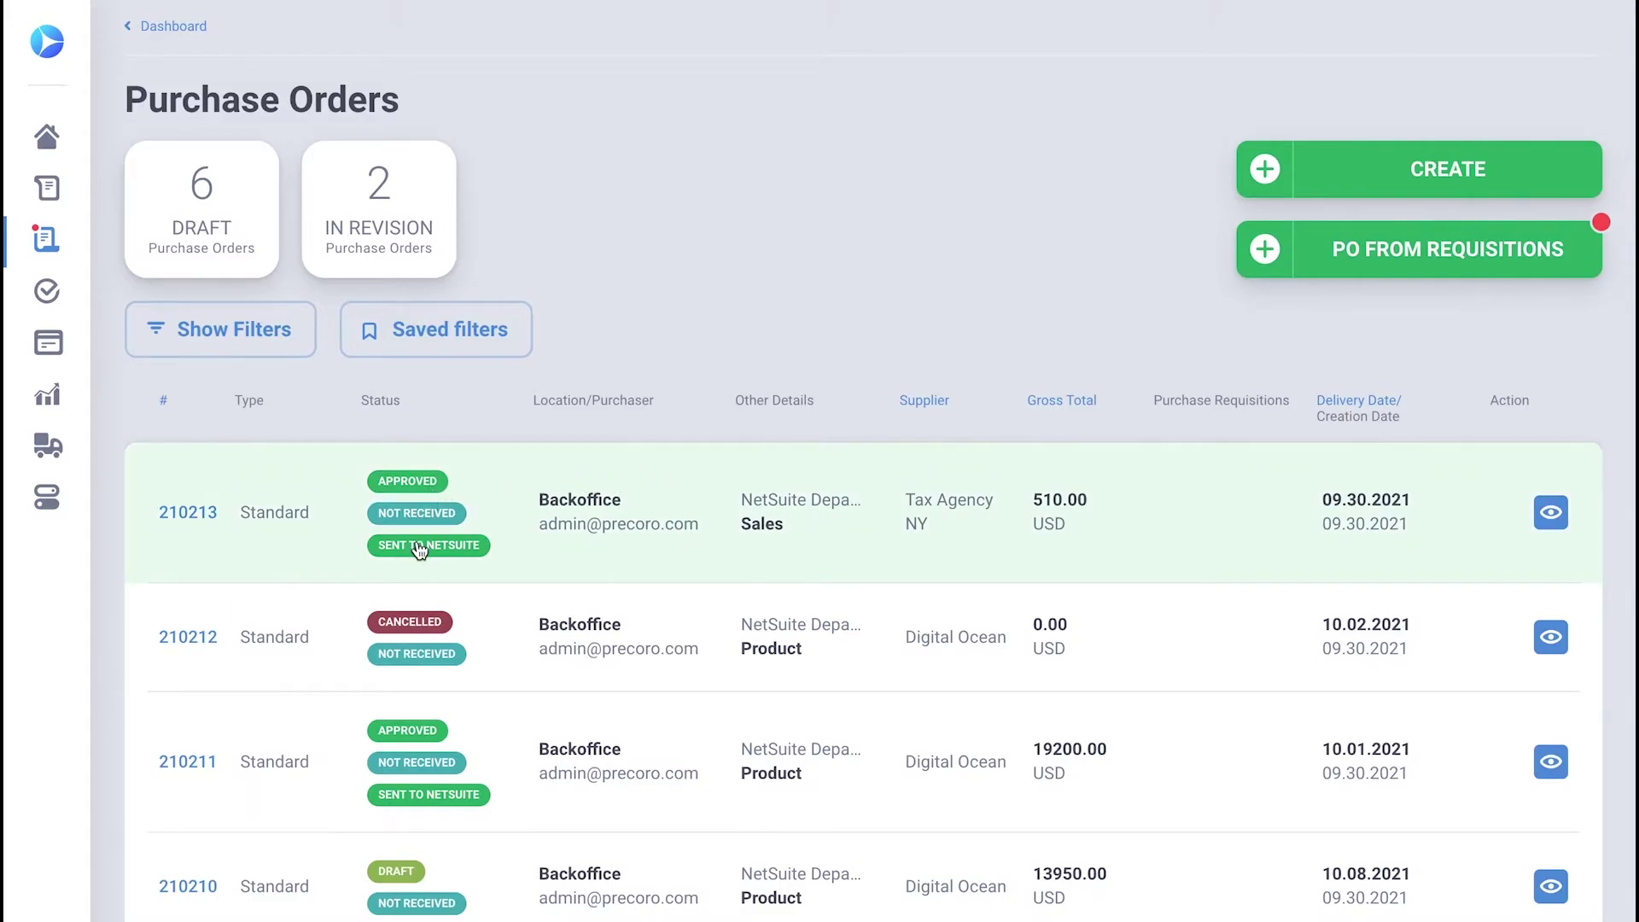
click(242, 350)
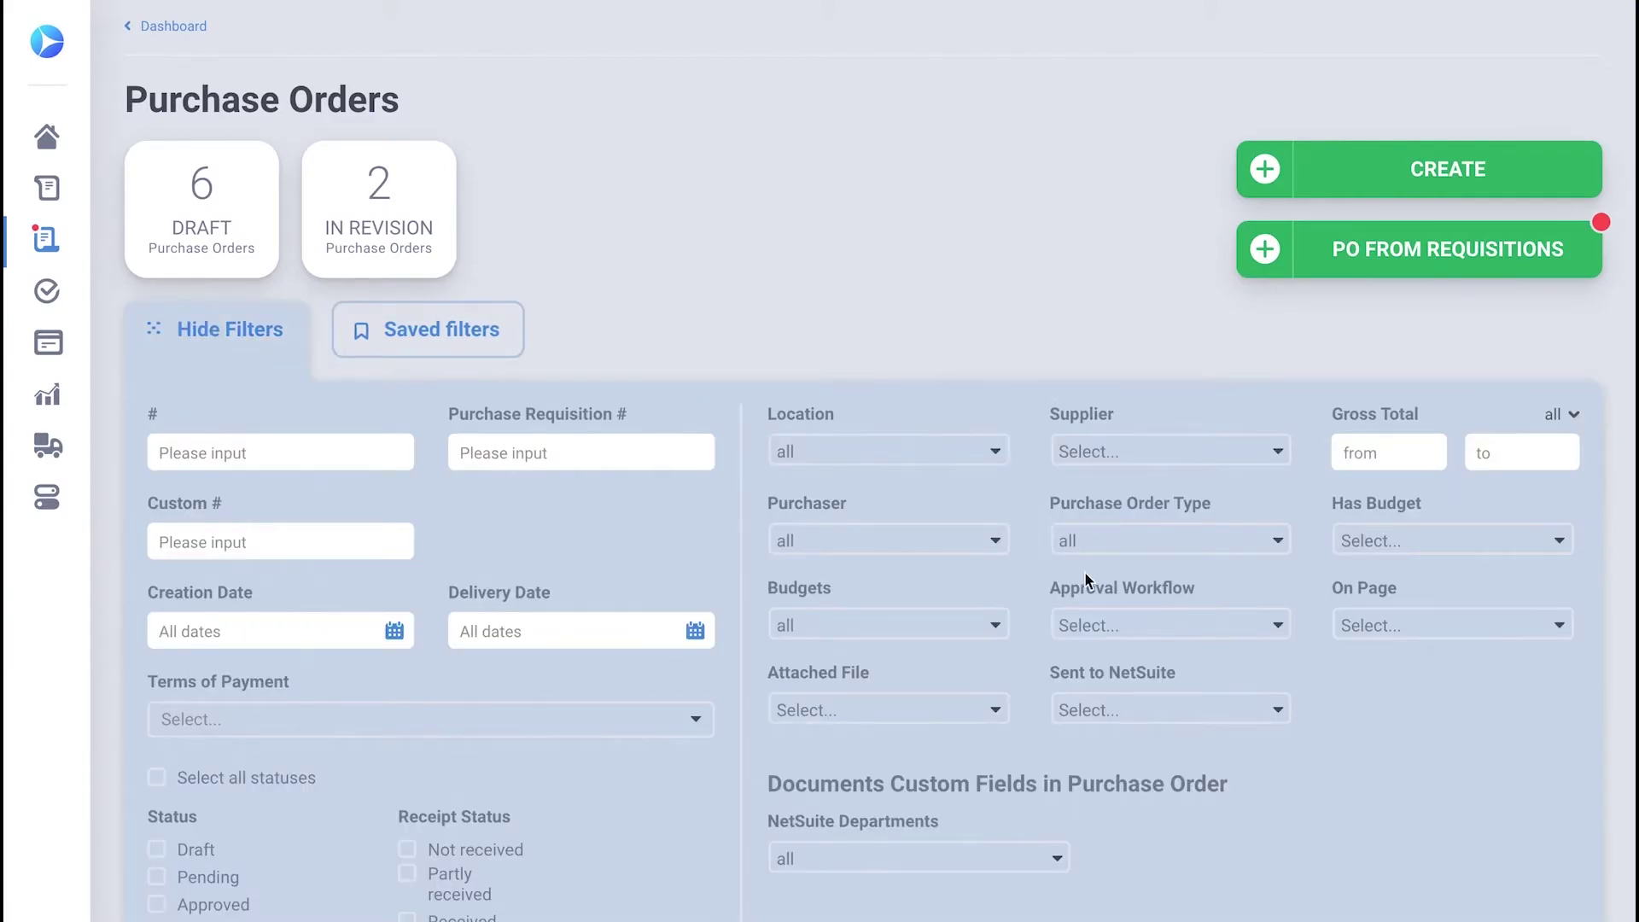
click(1129, 706)
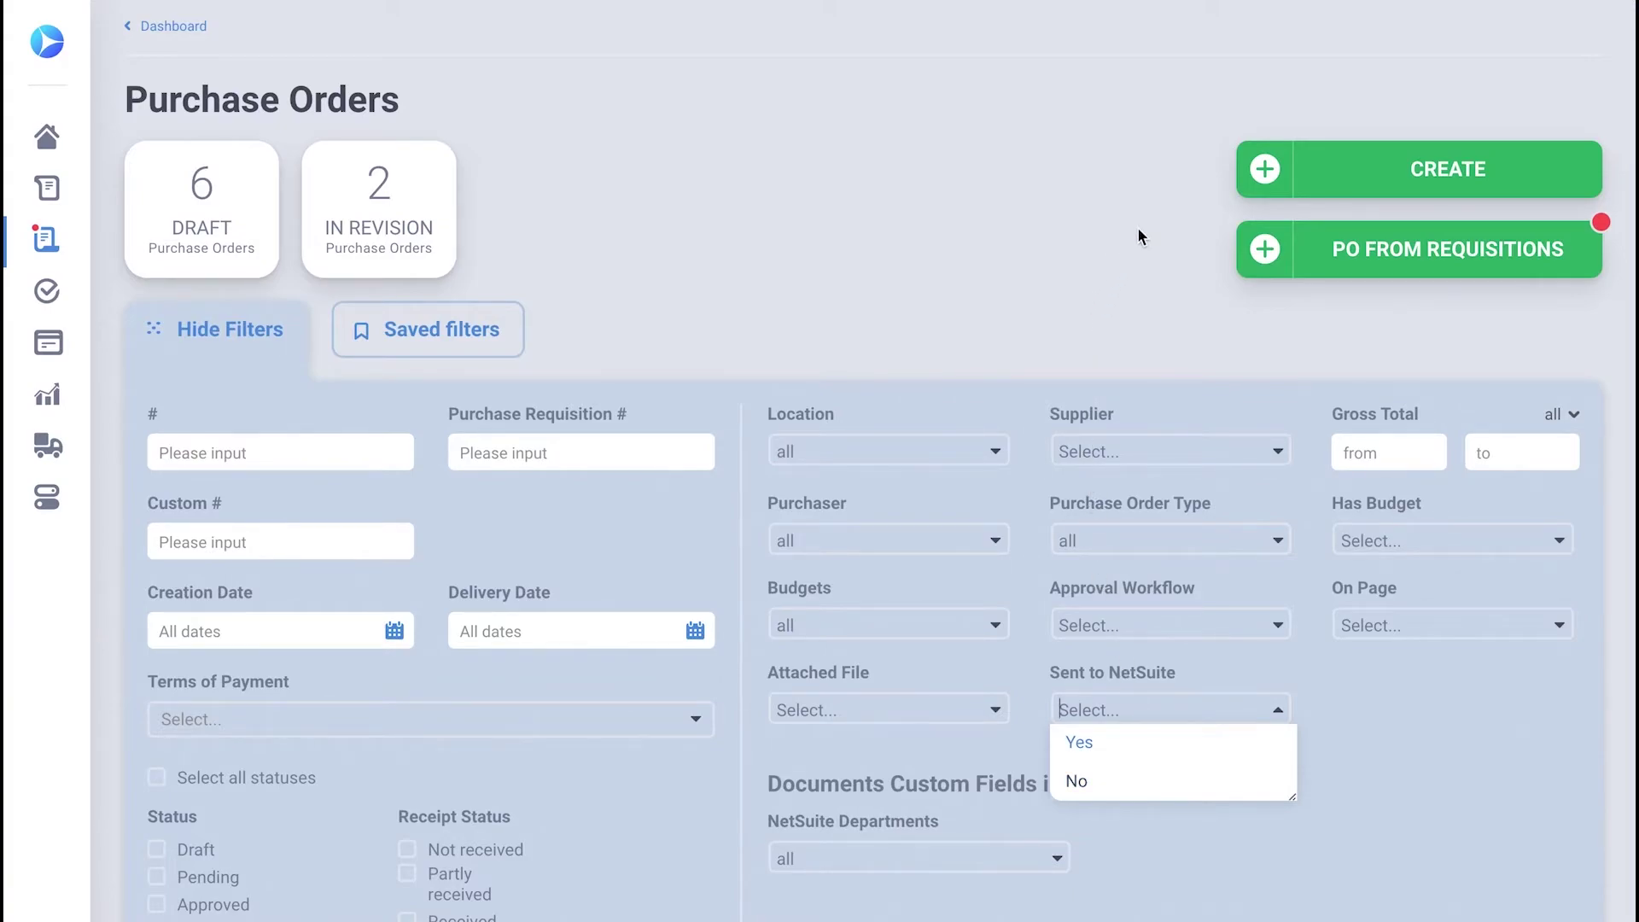
click(1281, 186)
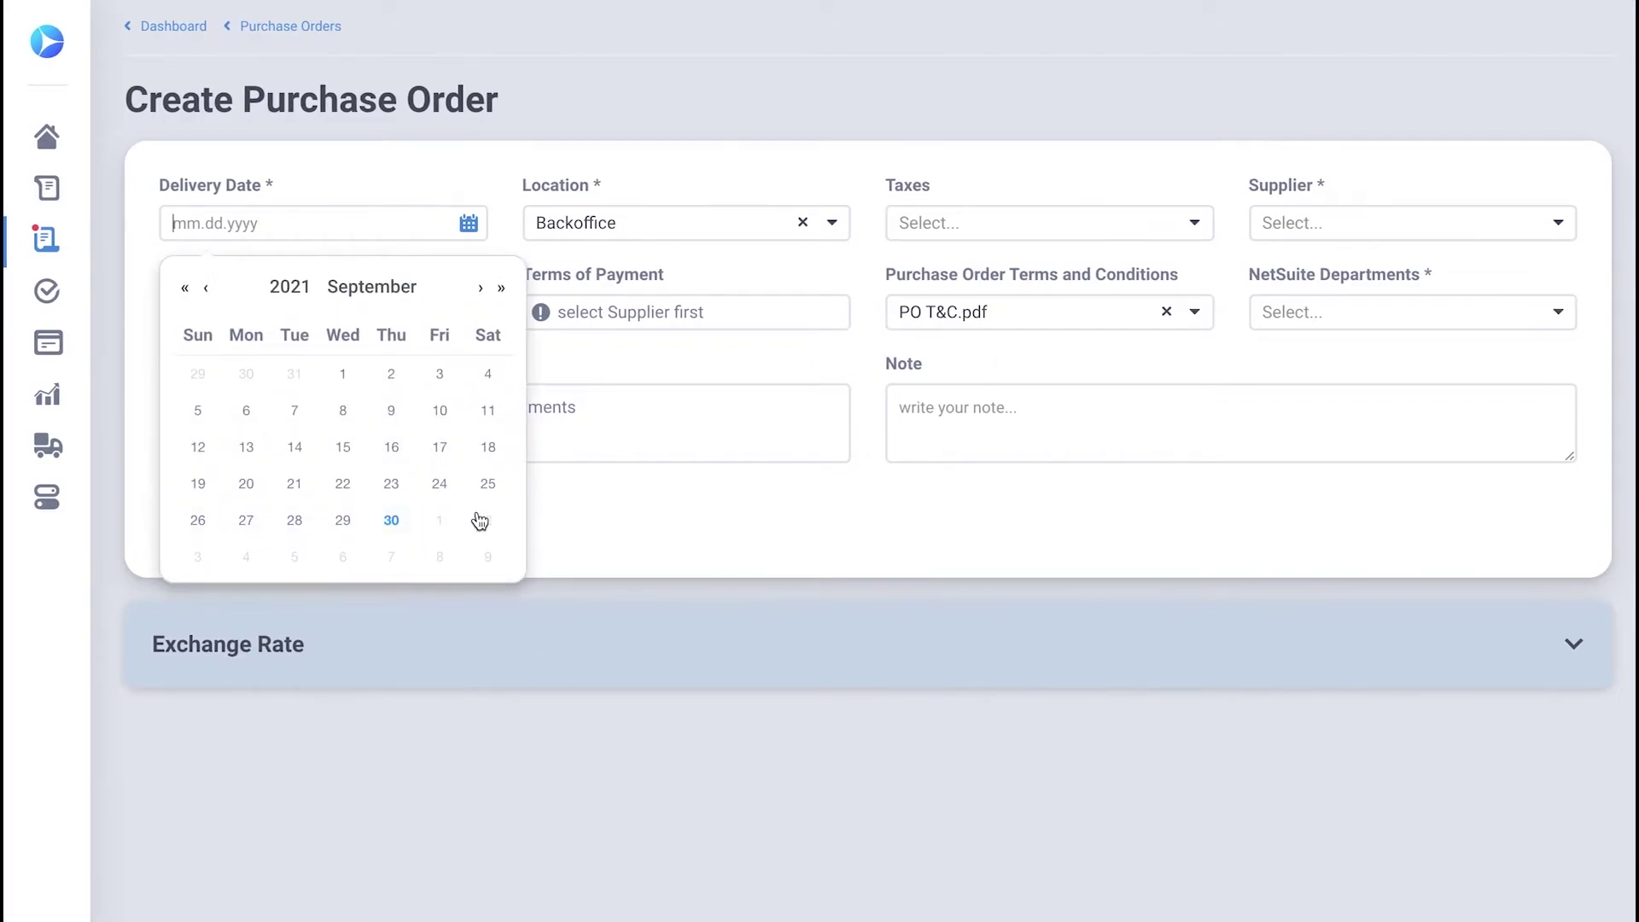
Create the order: delivery 10.02.2021, Not Taxable, Digital Ocean, Product department, IT Budget Infrastructure.
click(479, 520)
click(645, 232)
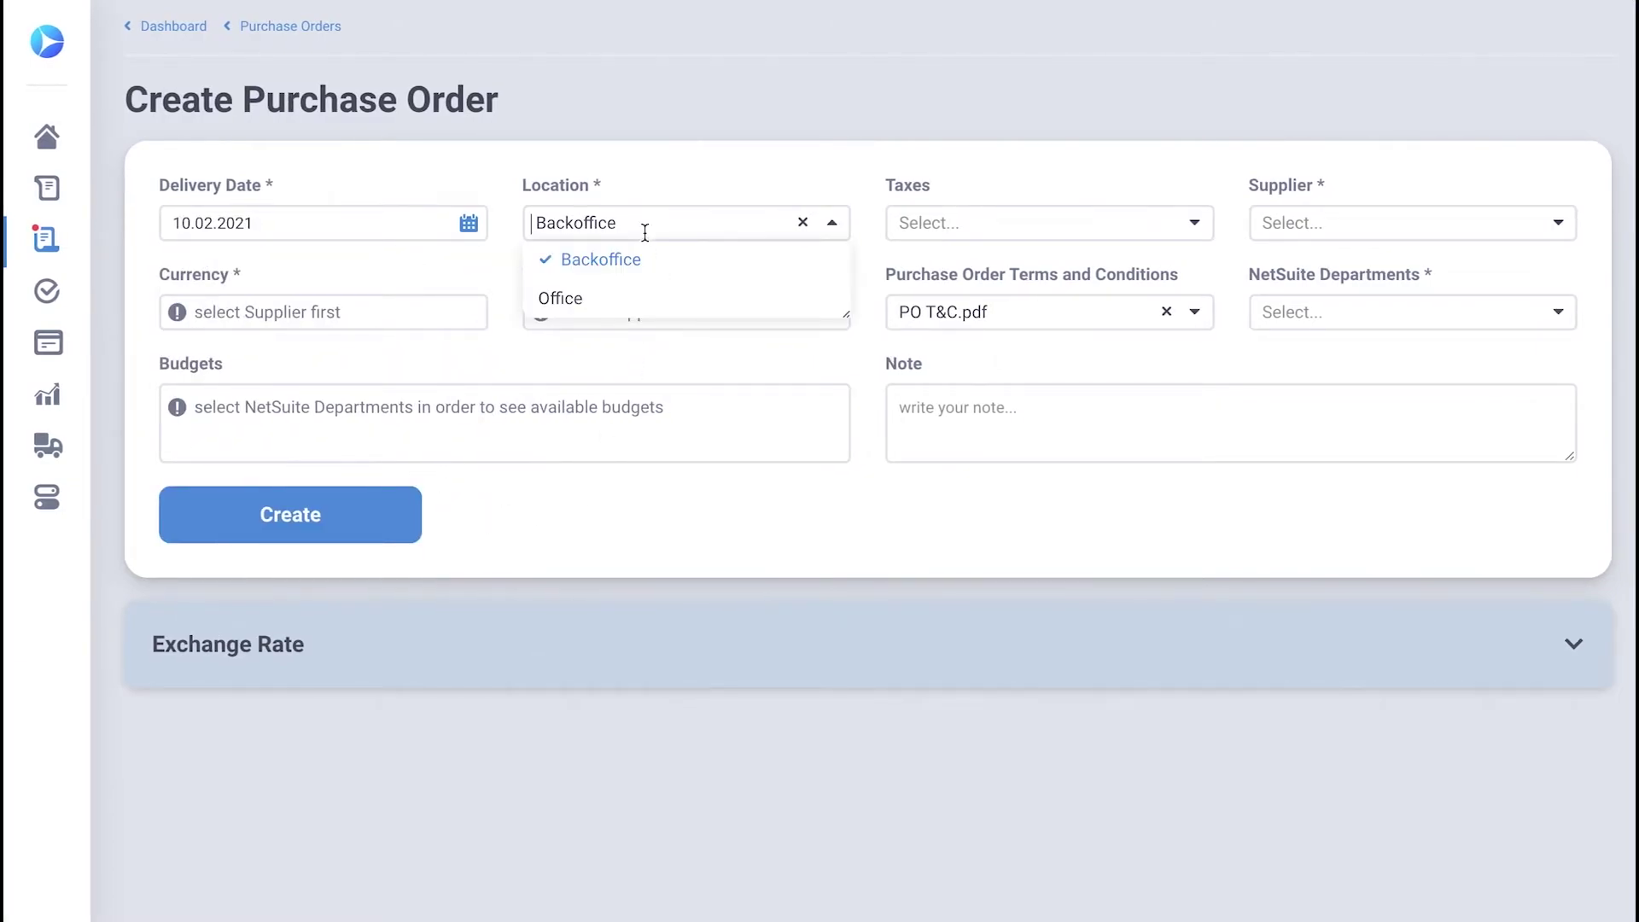
click(970, 232)
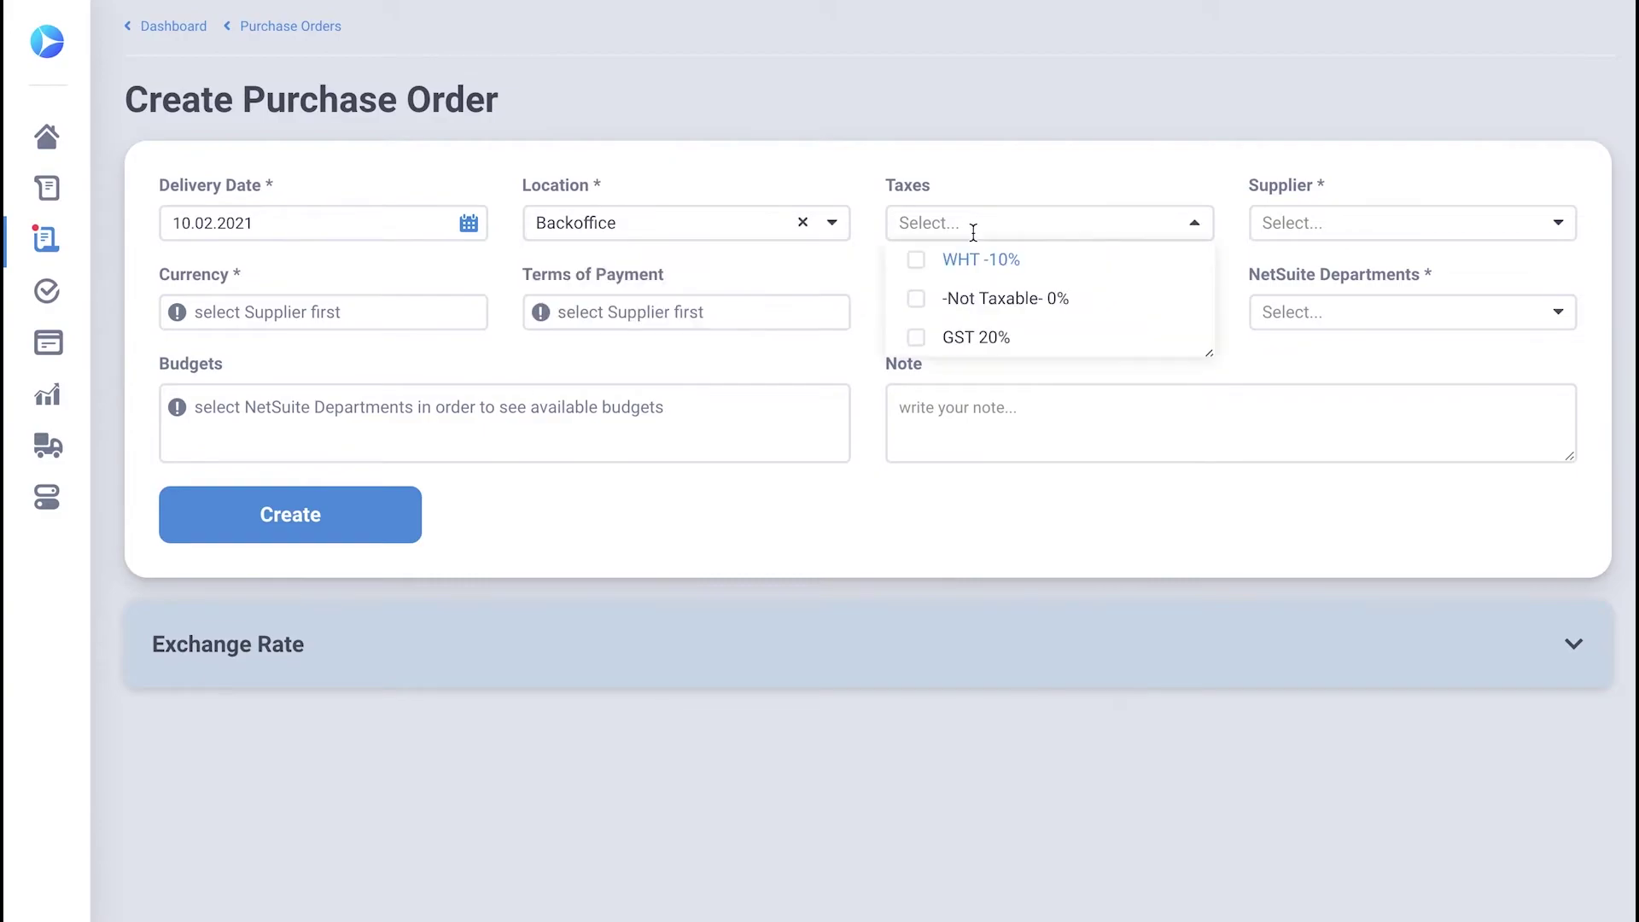
click(973, 299)
click(1262, 223)
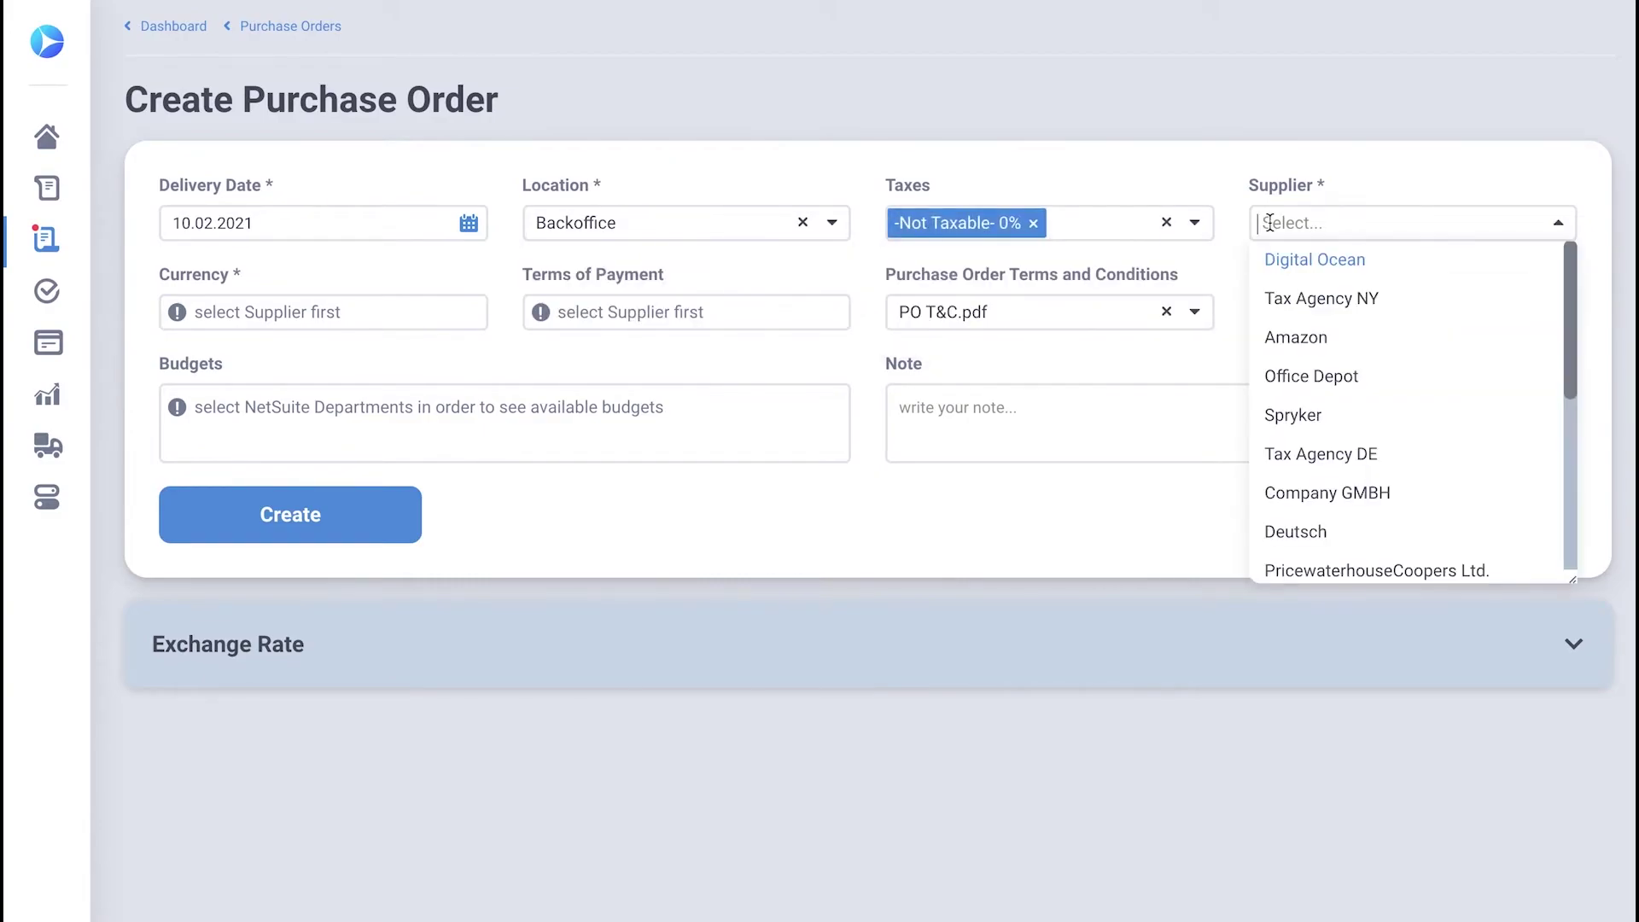
click(1276, 258)
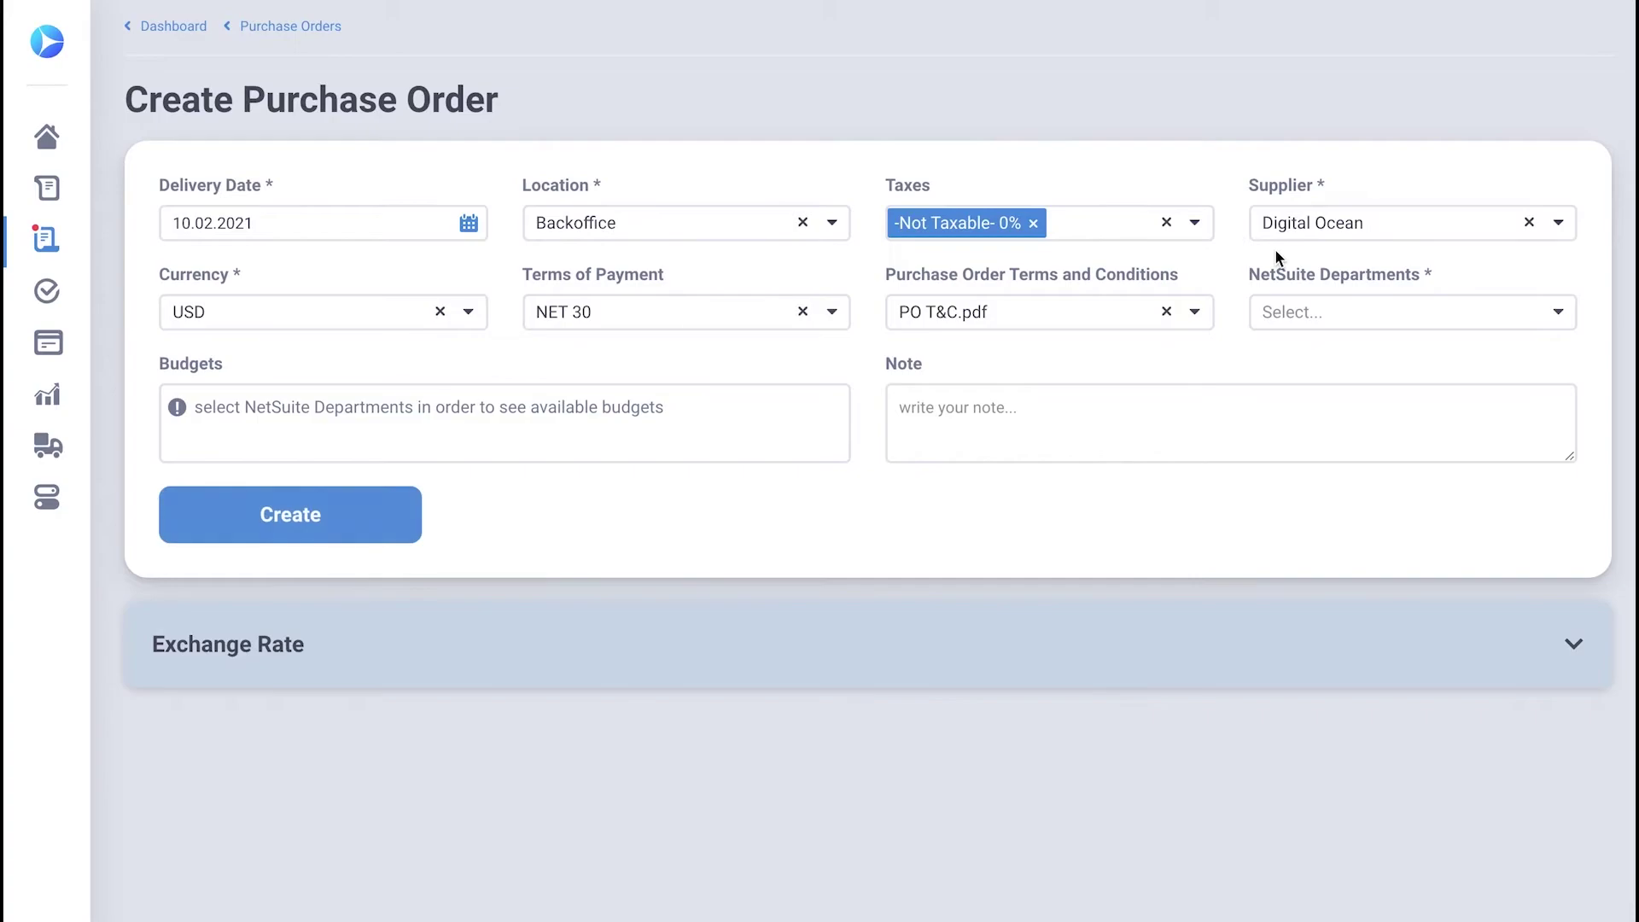
click(1287, 312)
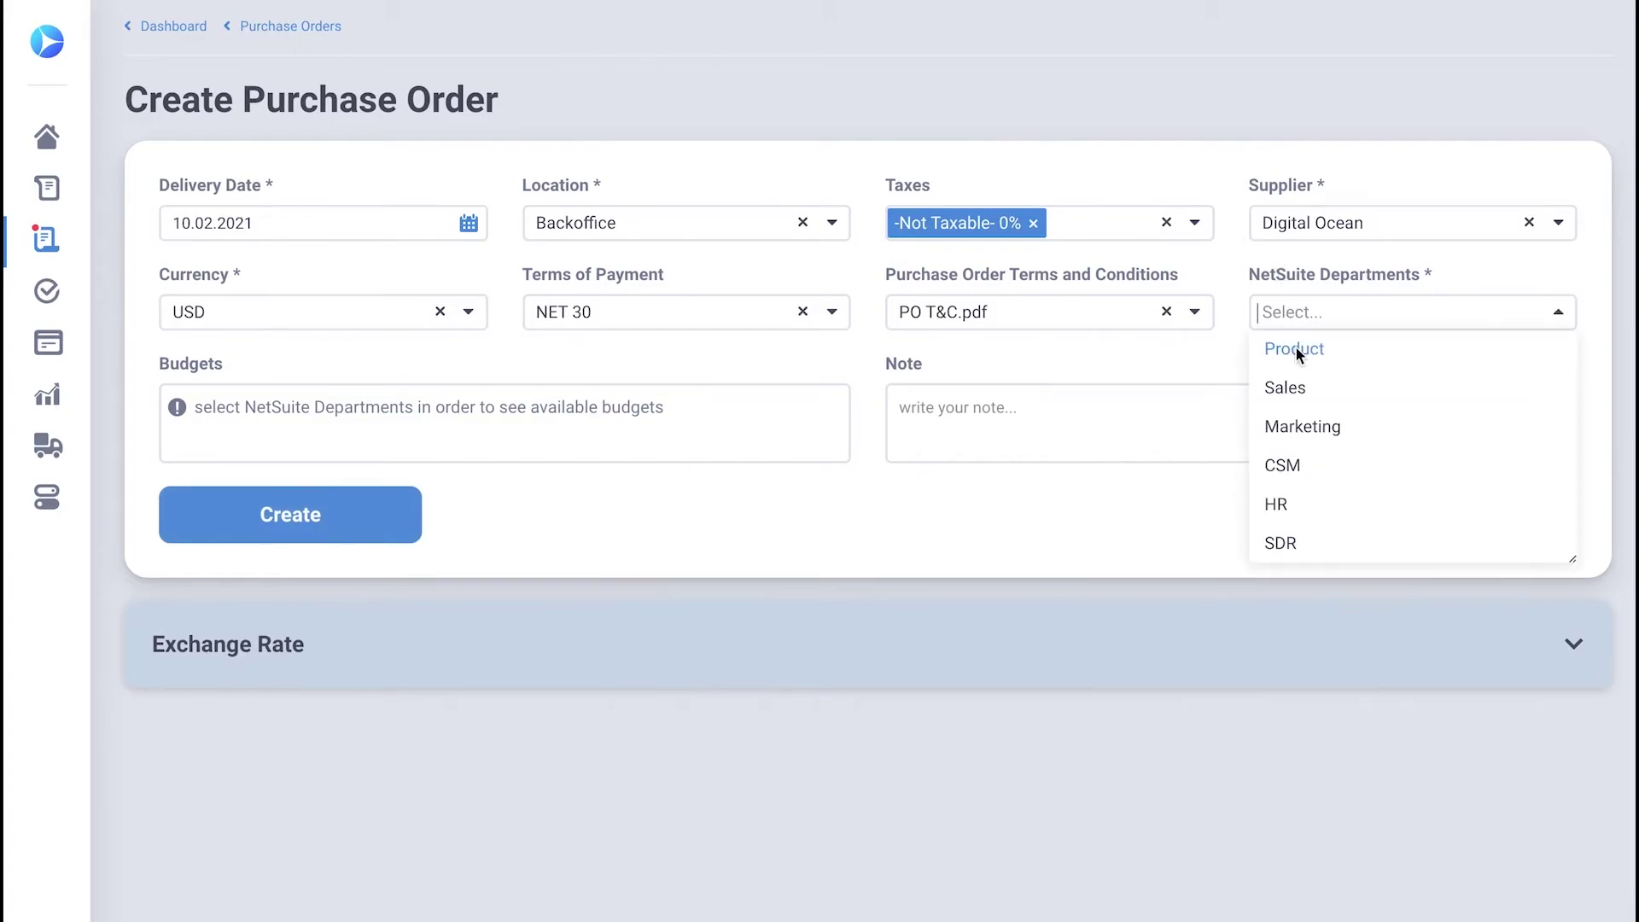
click(1294, 348)
click(688, 429)
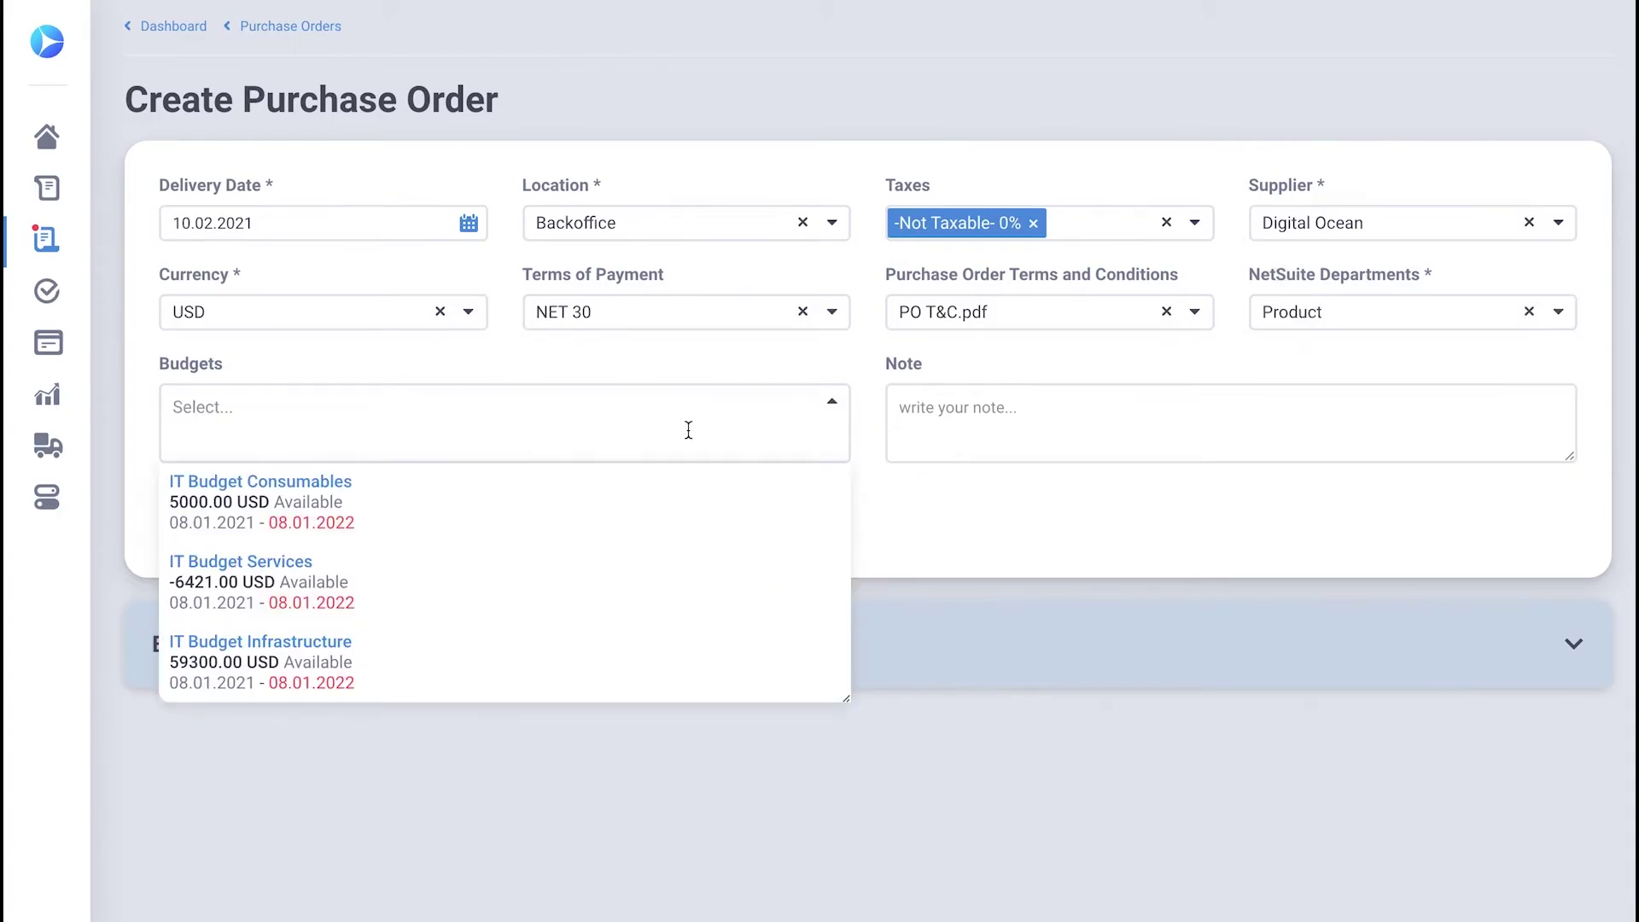
click(602, 662)
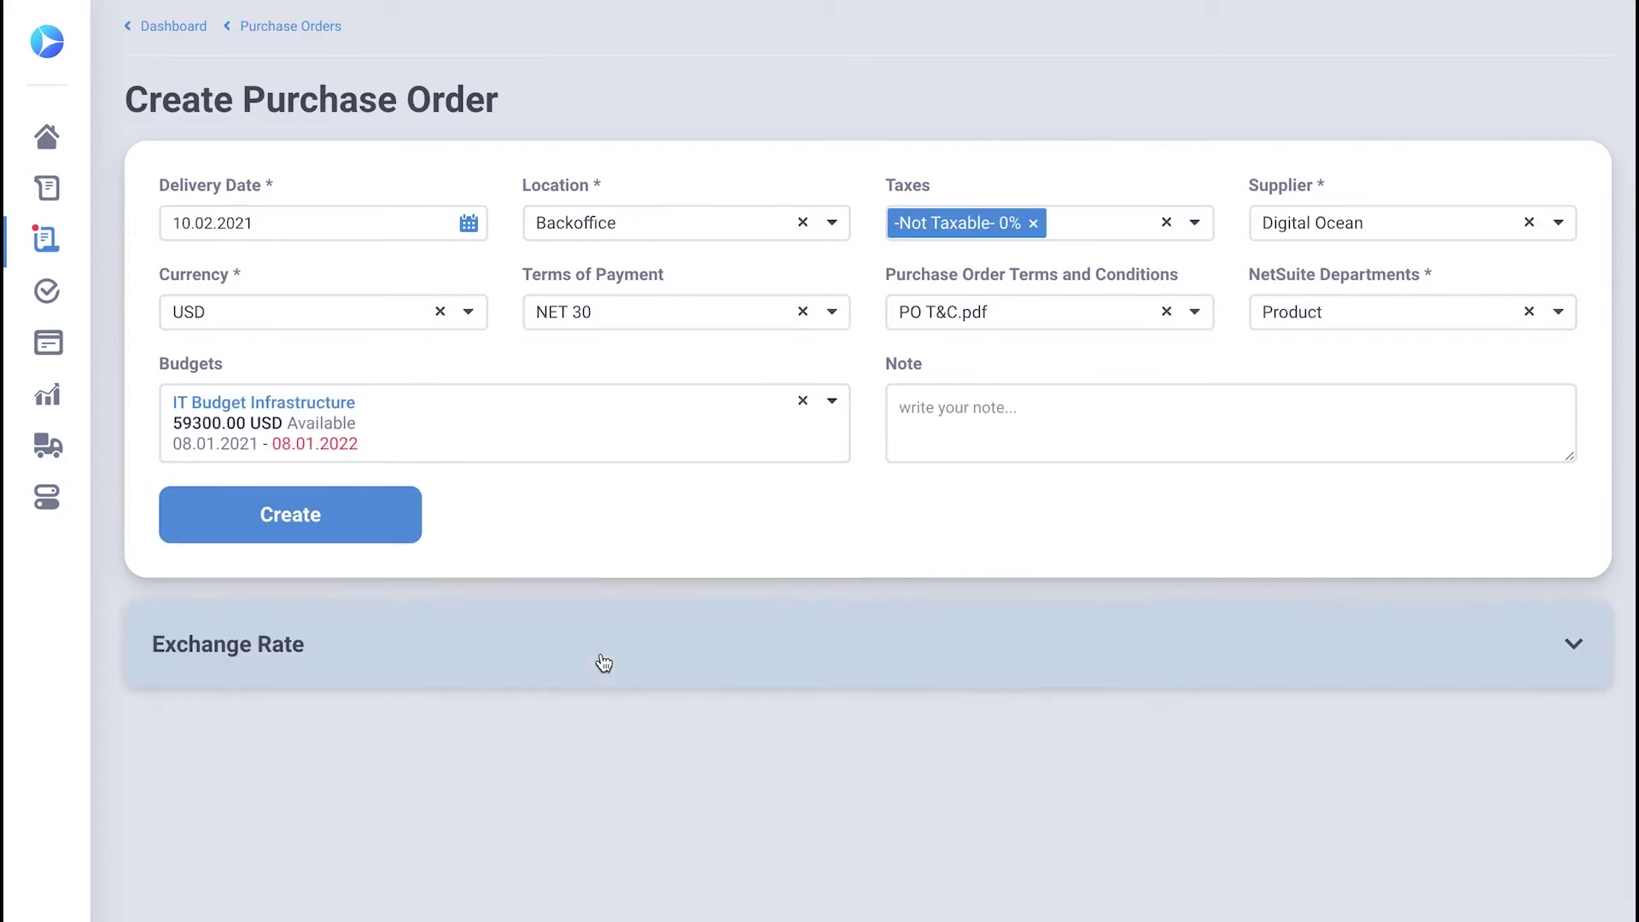
click(346, 534)
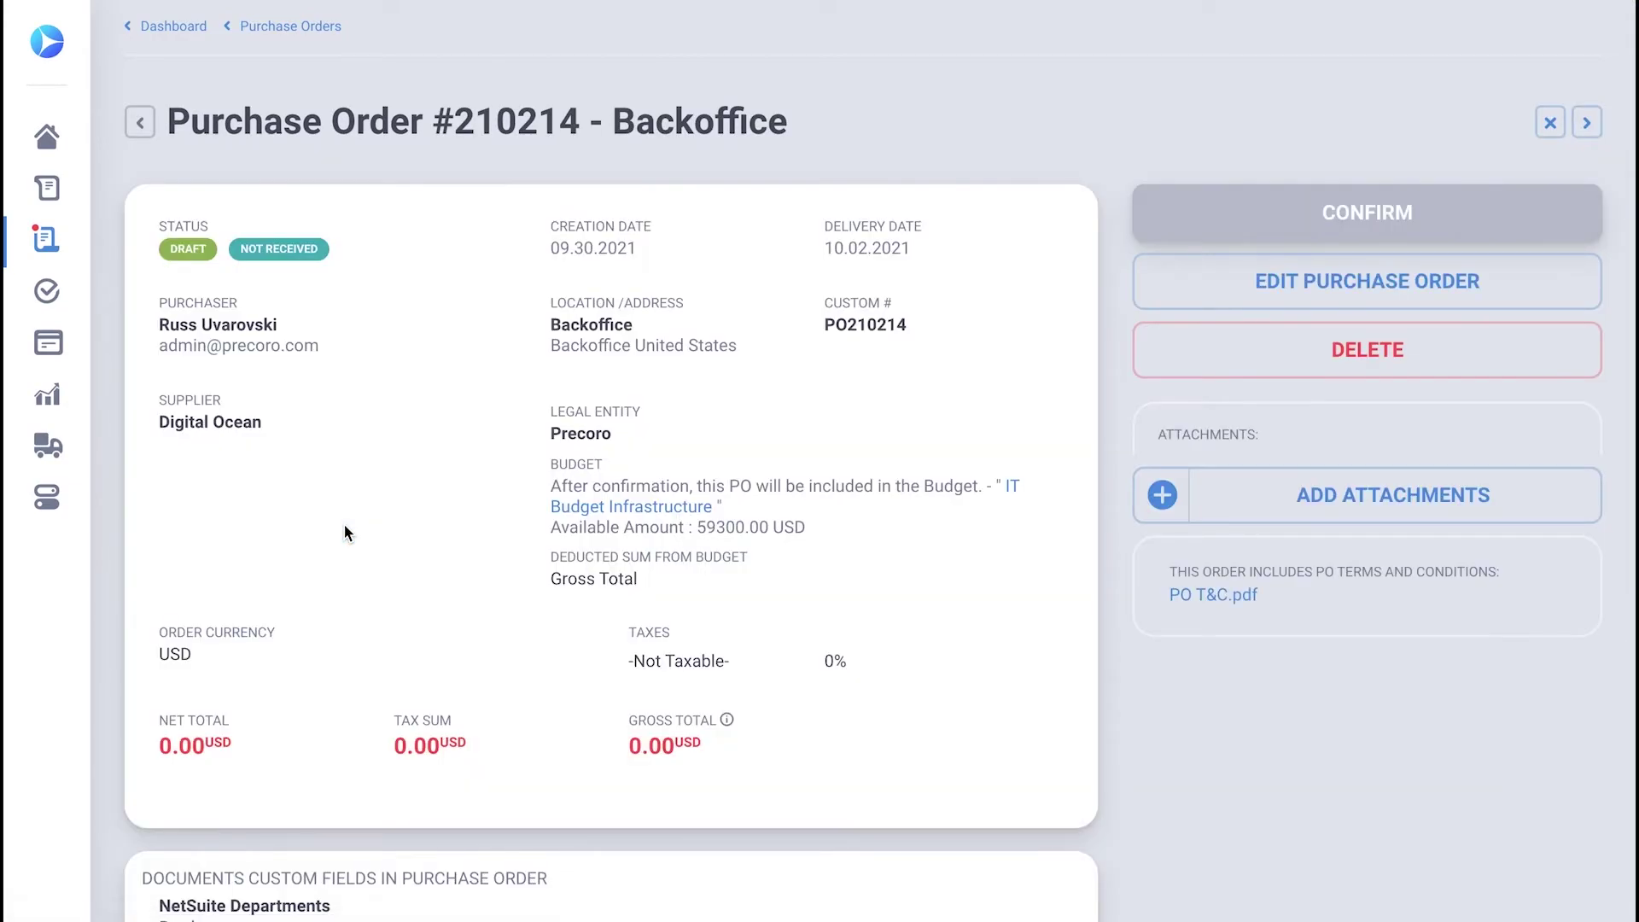
Add Website hosting (SKU 532, 15000.00 USD) from the product catalogue as the first line.
scroll(345, 530, down, 5)
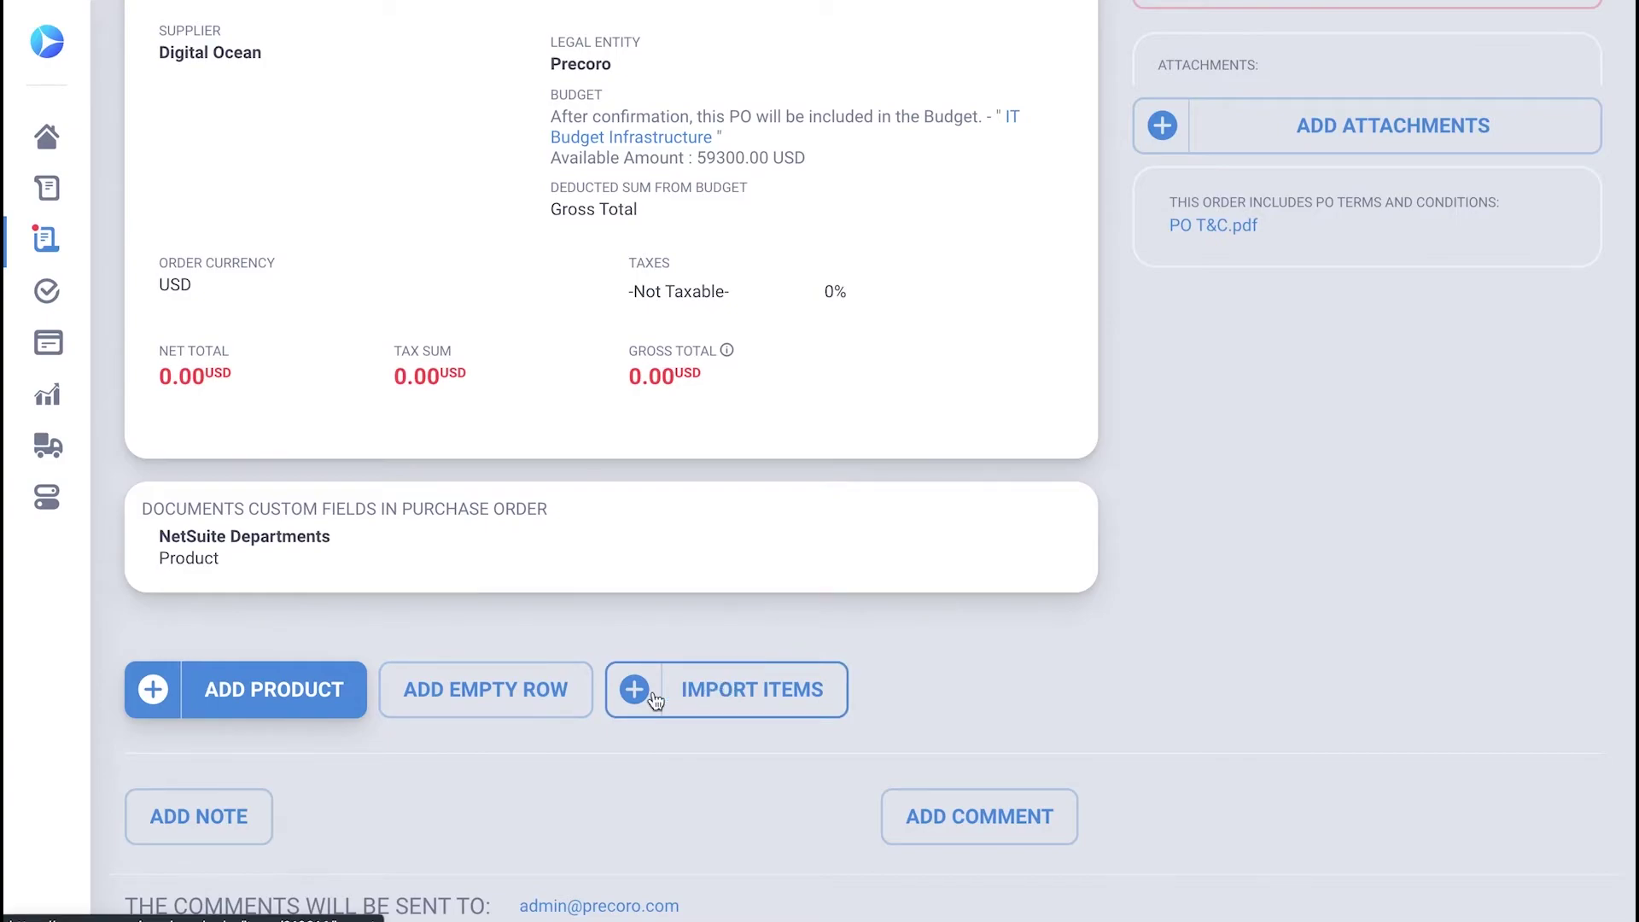
click(306, 707)
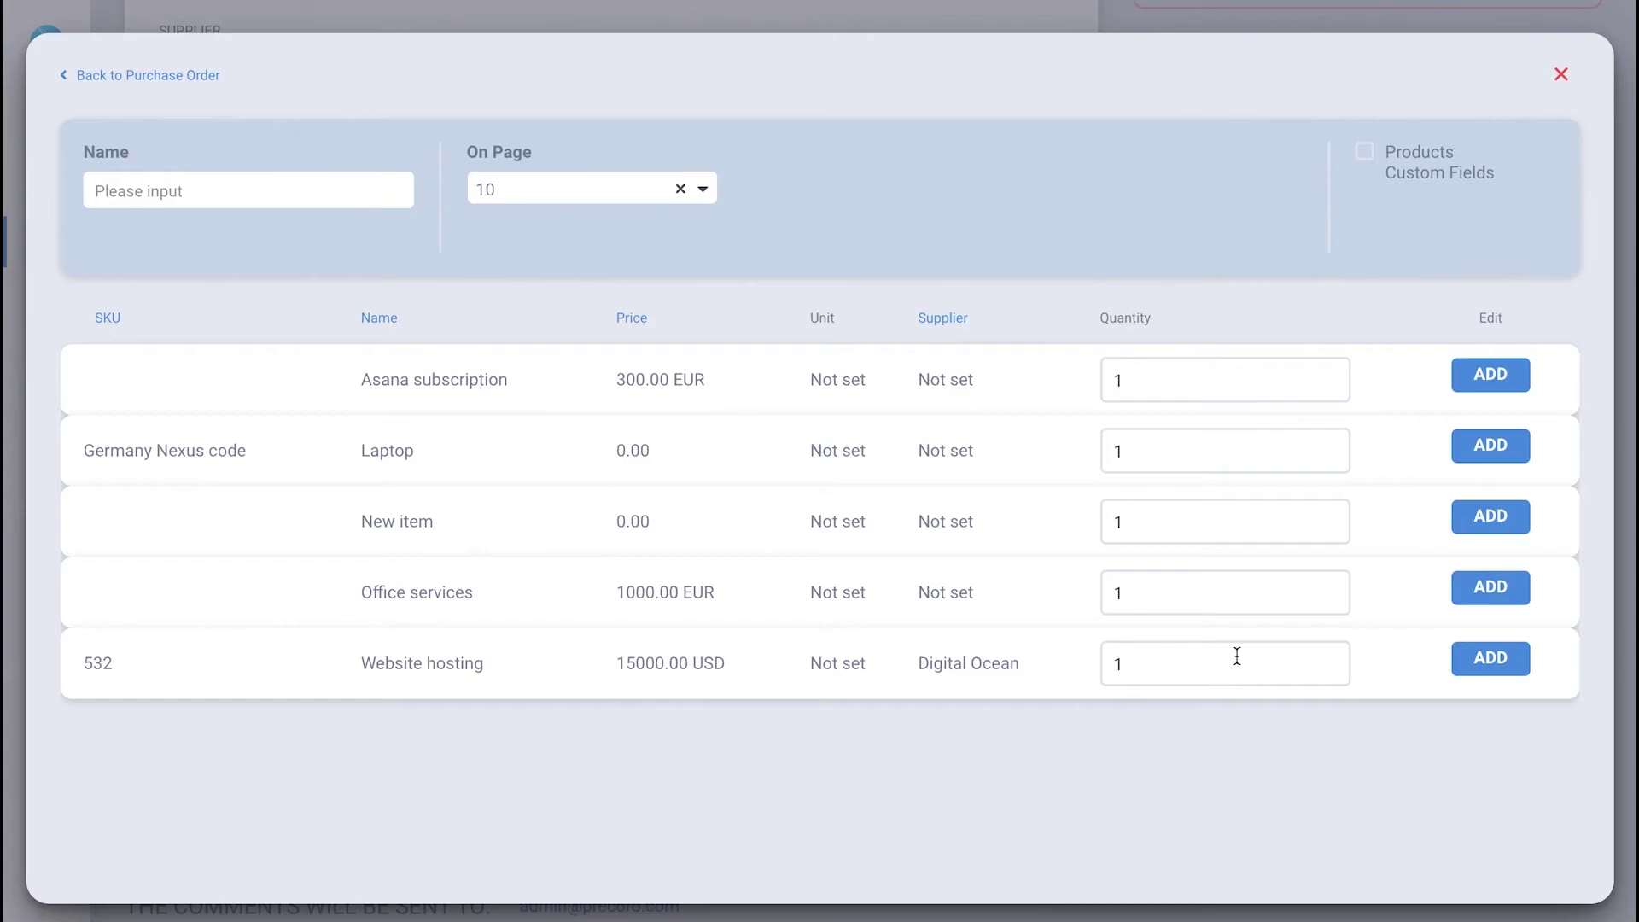
click(1468, 659)
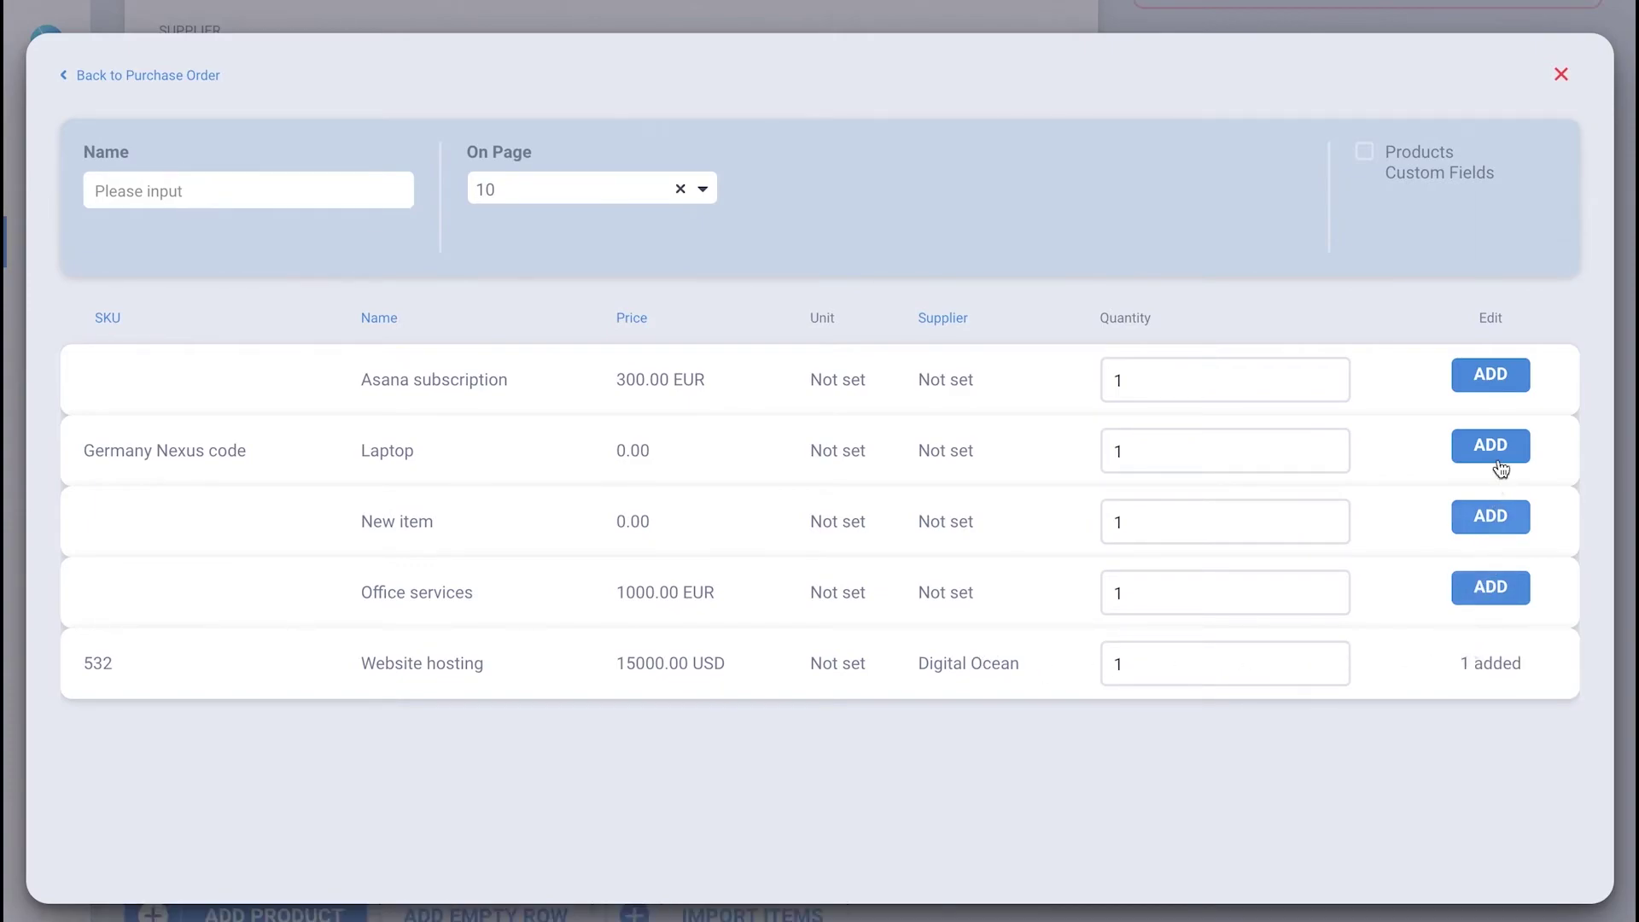
click(1555, 74)
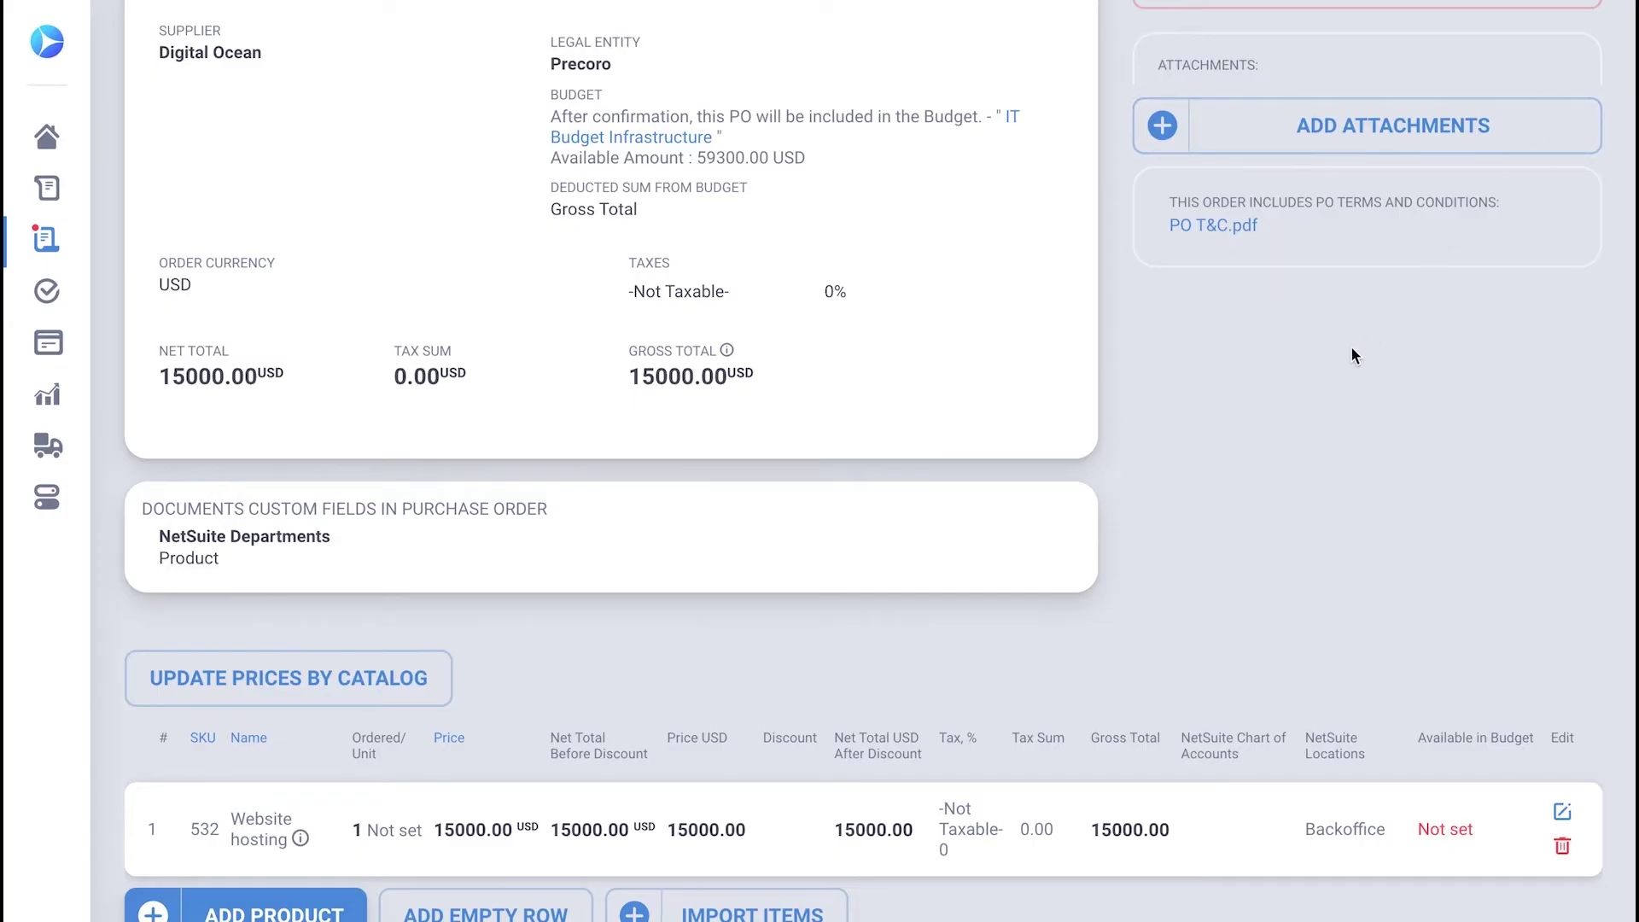
scroll(594, 857, down, 1)
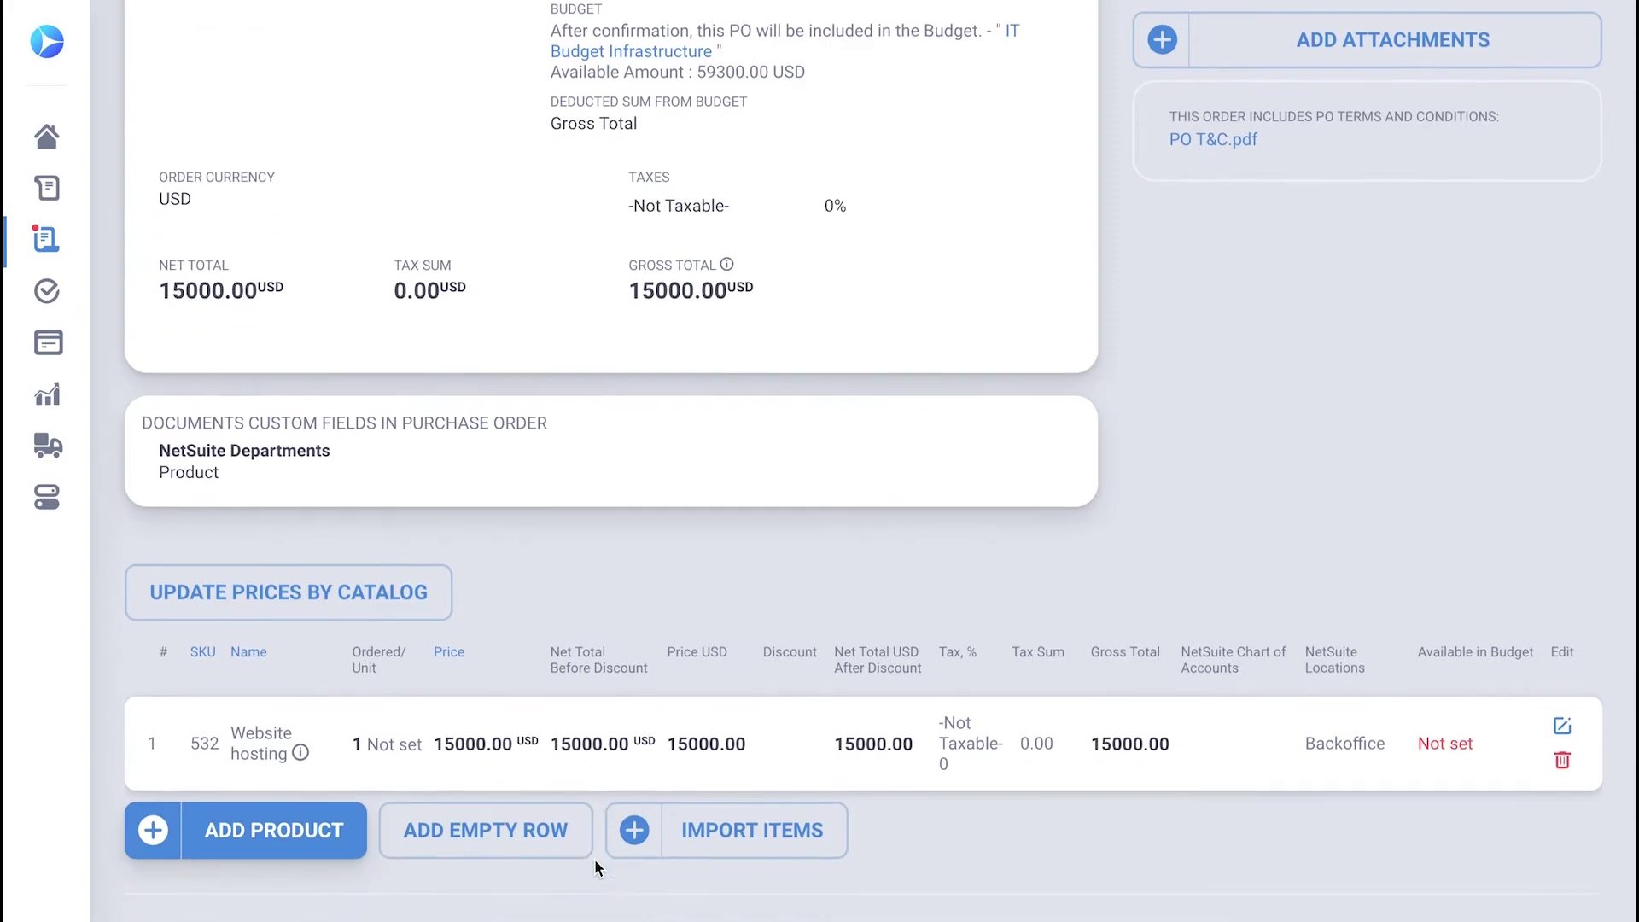
Add a Consulting line at 500 USD on the Other expense account, location Backoffice.
click(541, 837)
scroll(542, 841, down, 1)
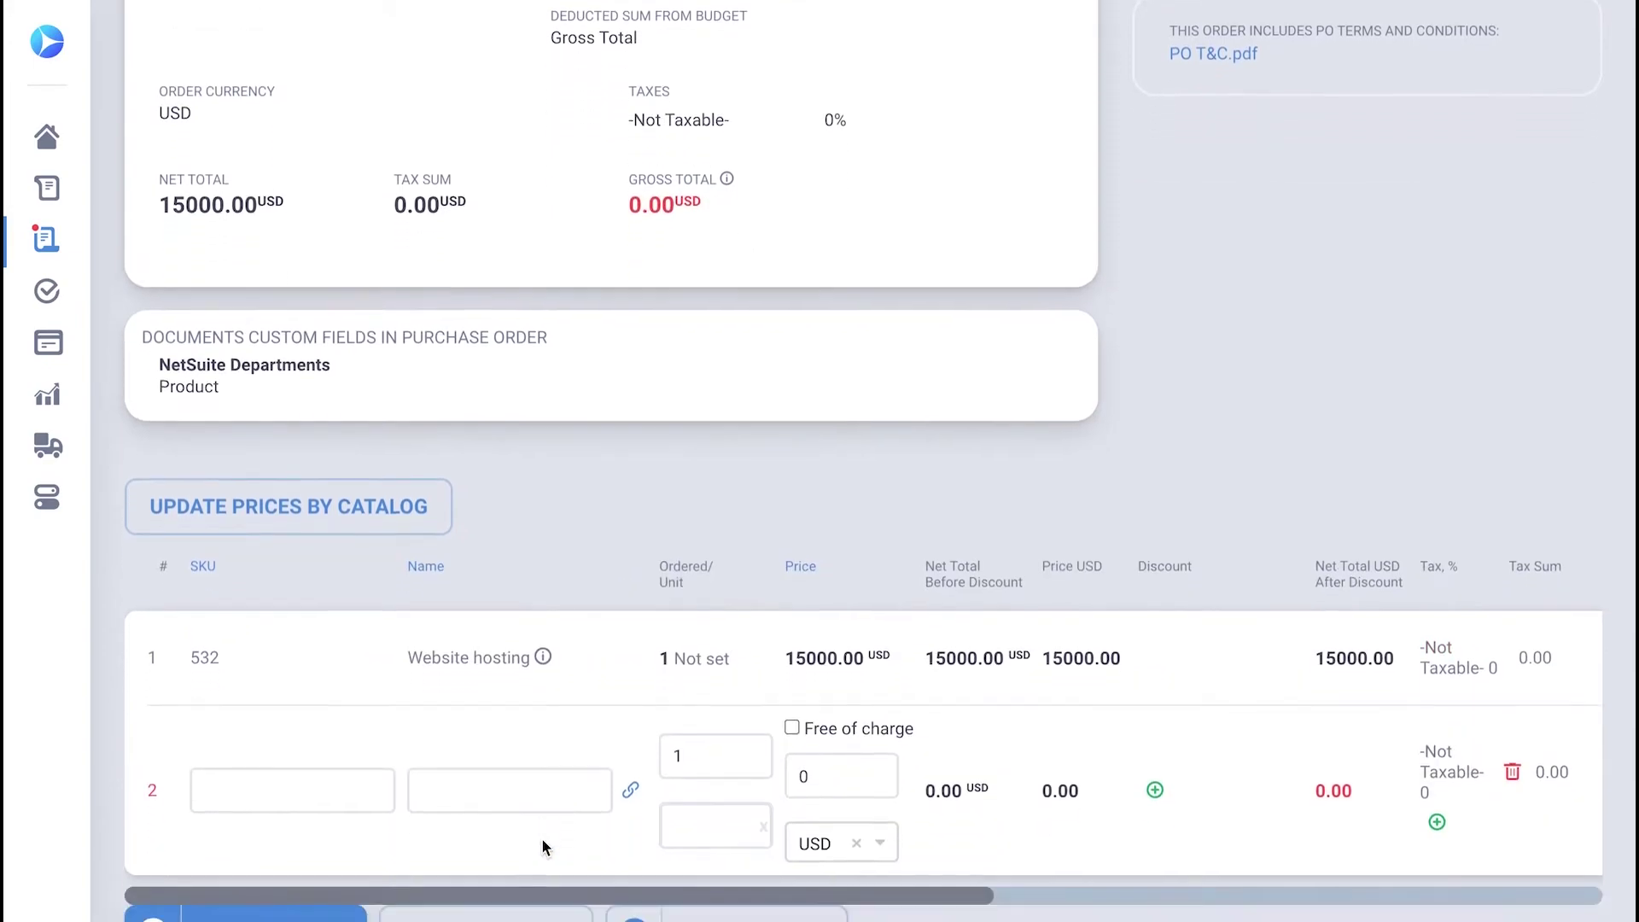
click(526, 802)
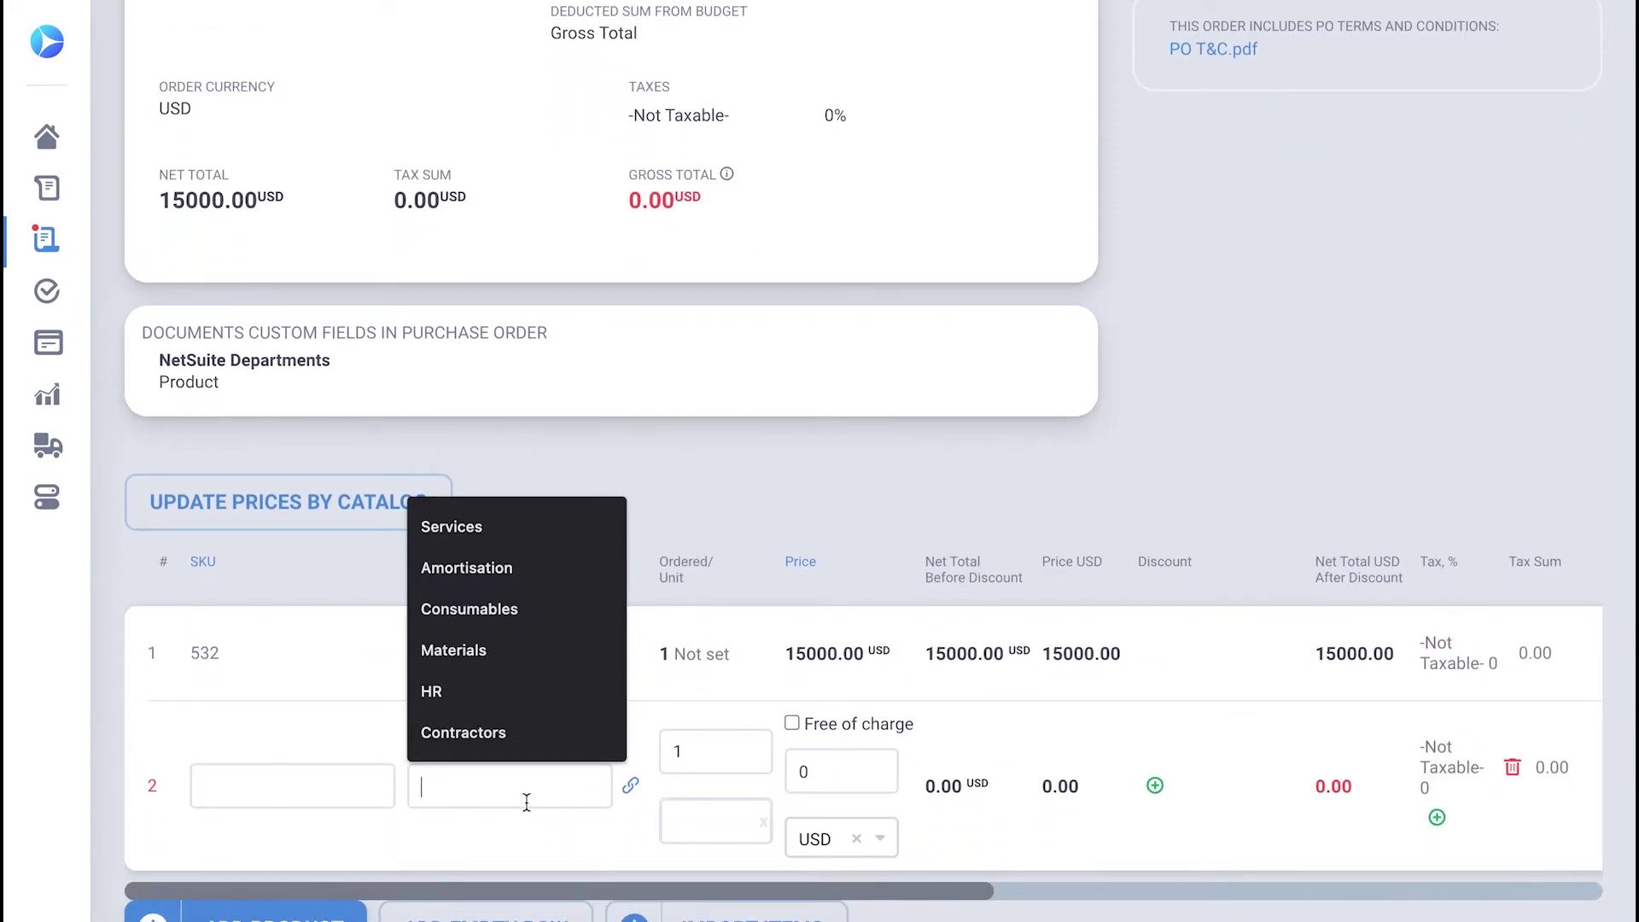
text(Consultin)
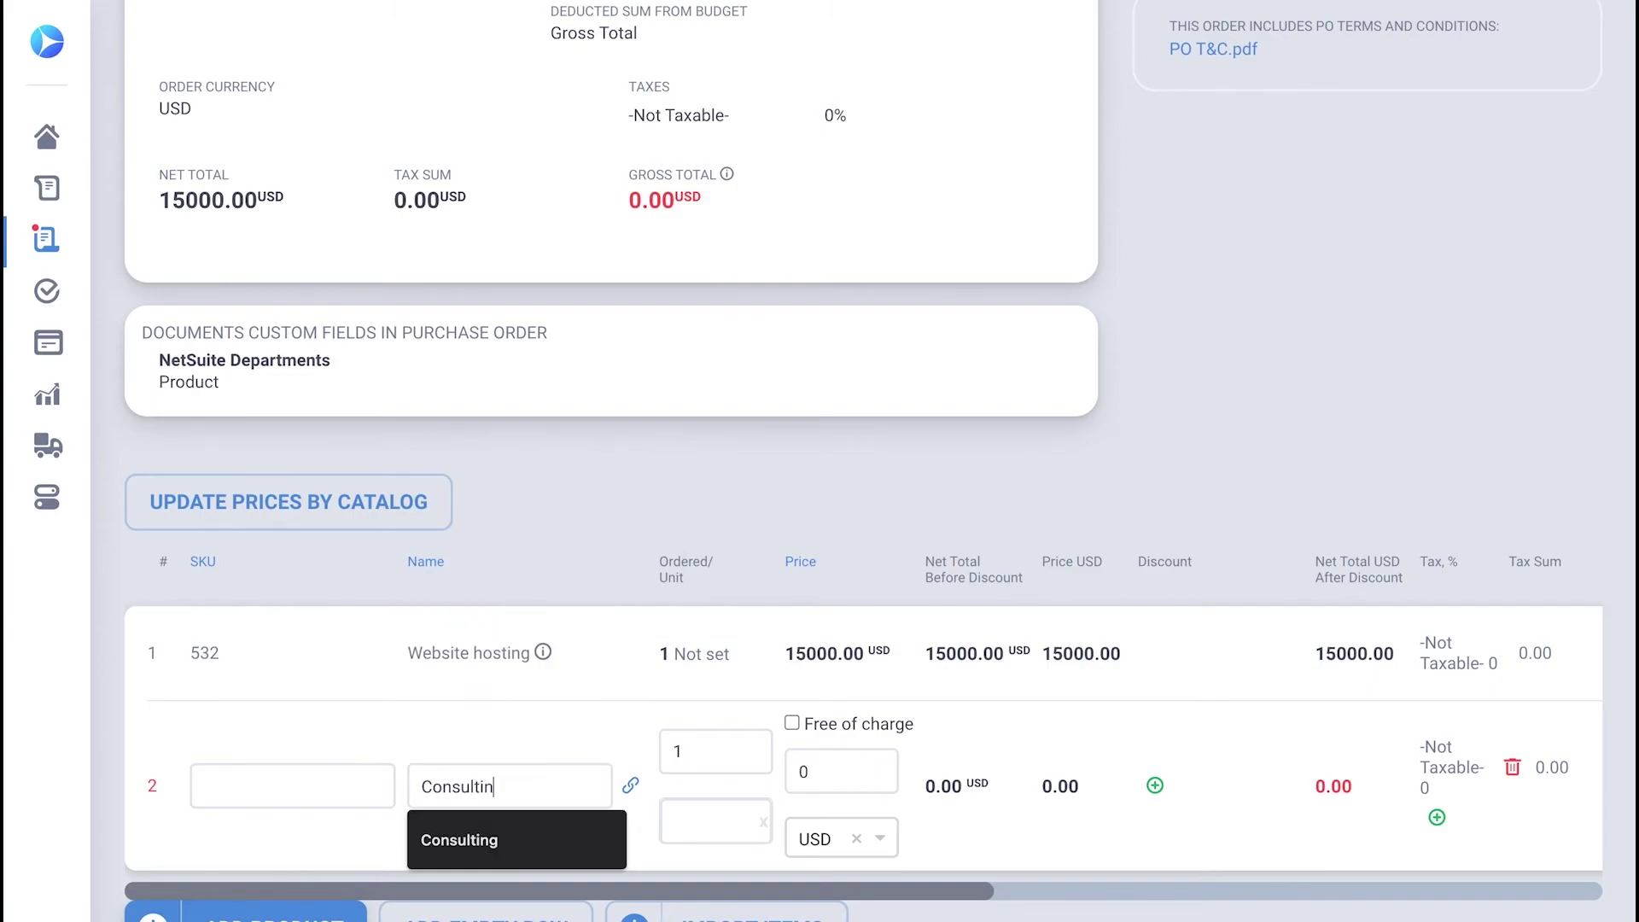
text(g)
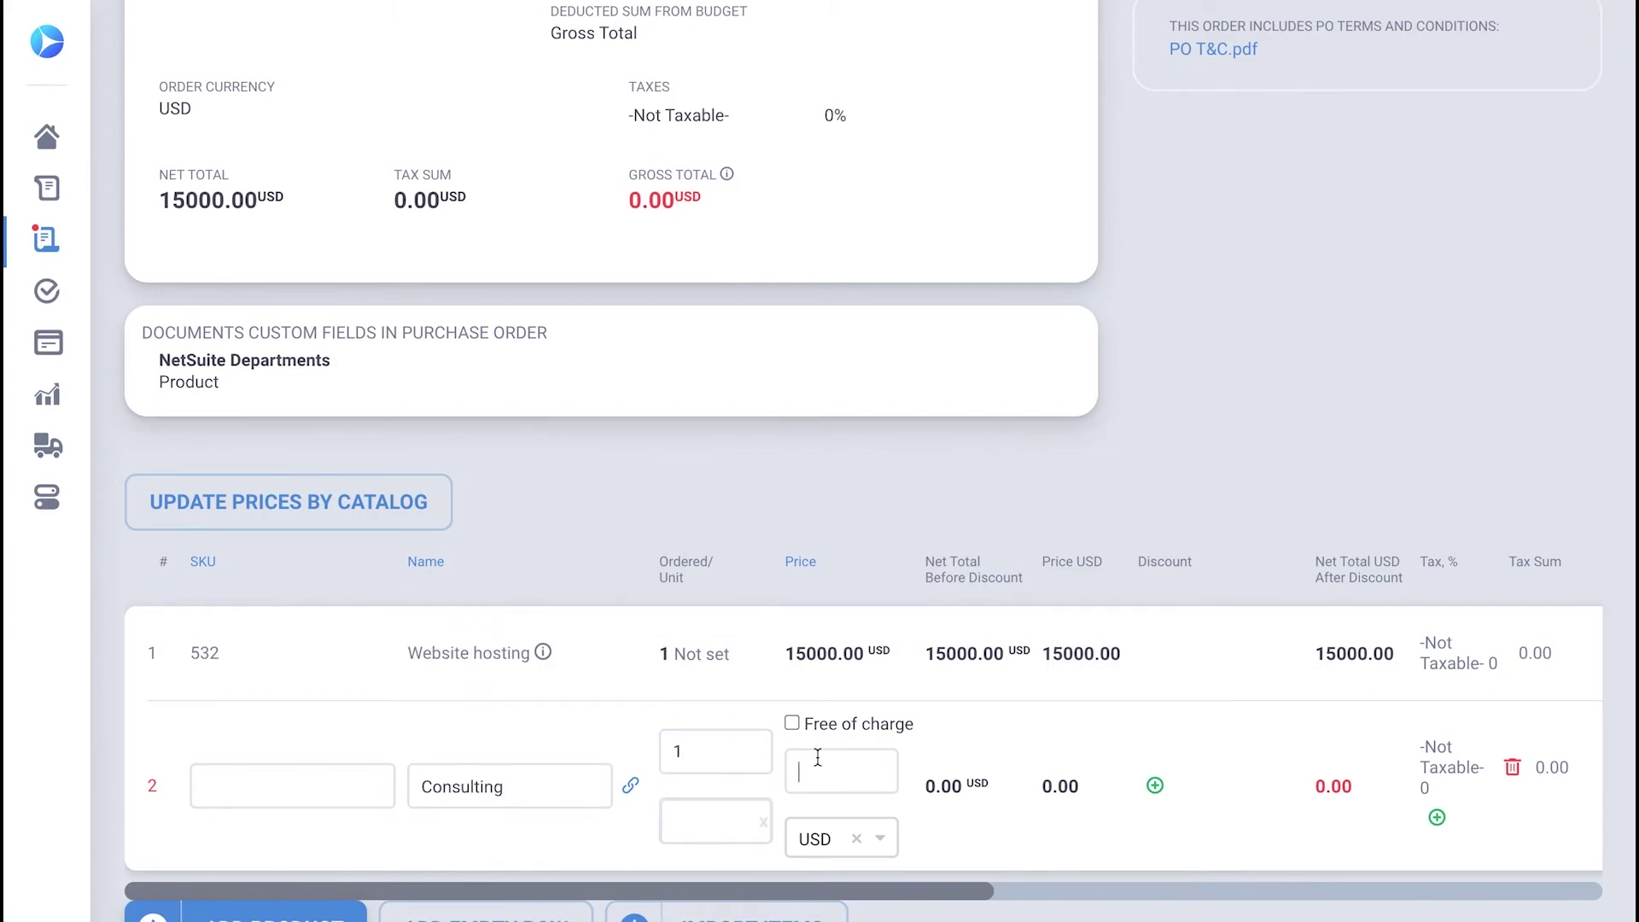
click(841, 771)
text(500)
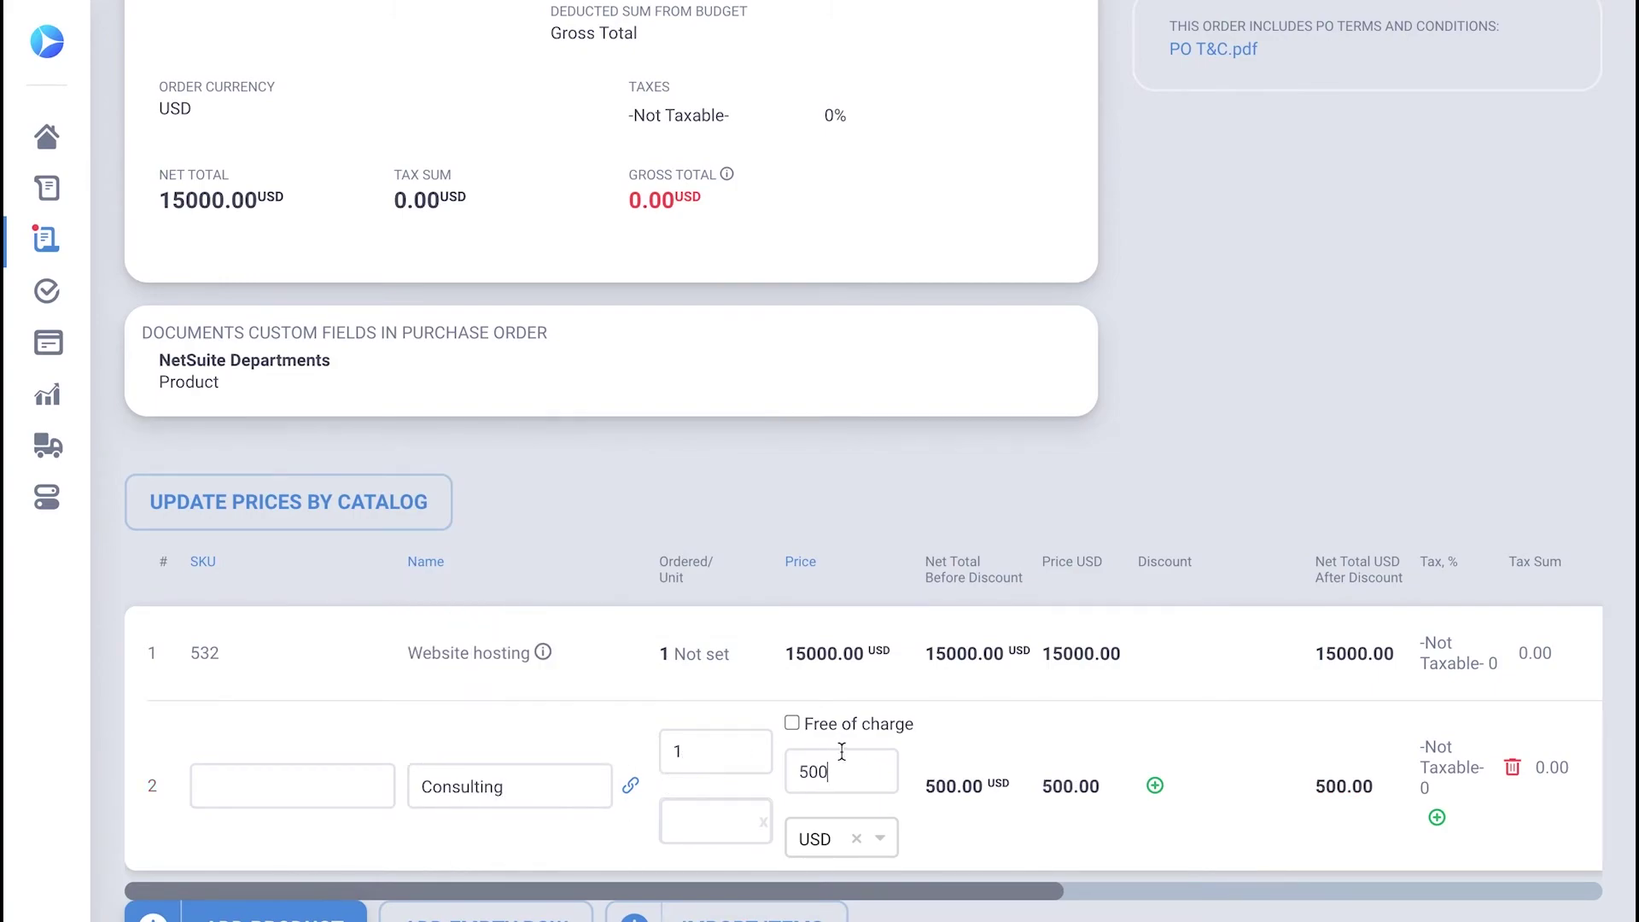
scroll(841, 751, right, 5)
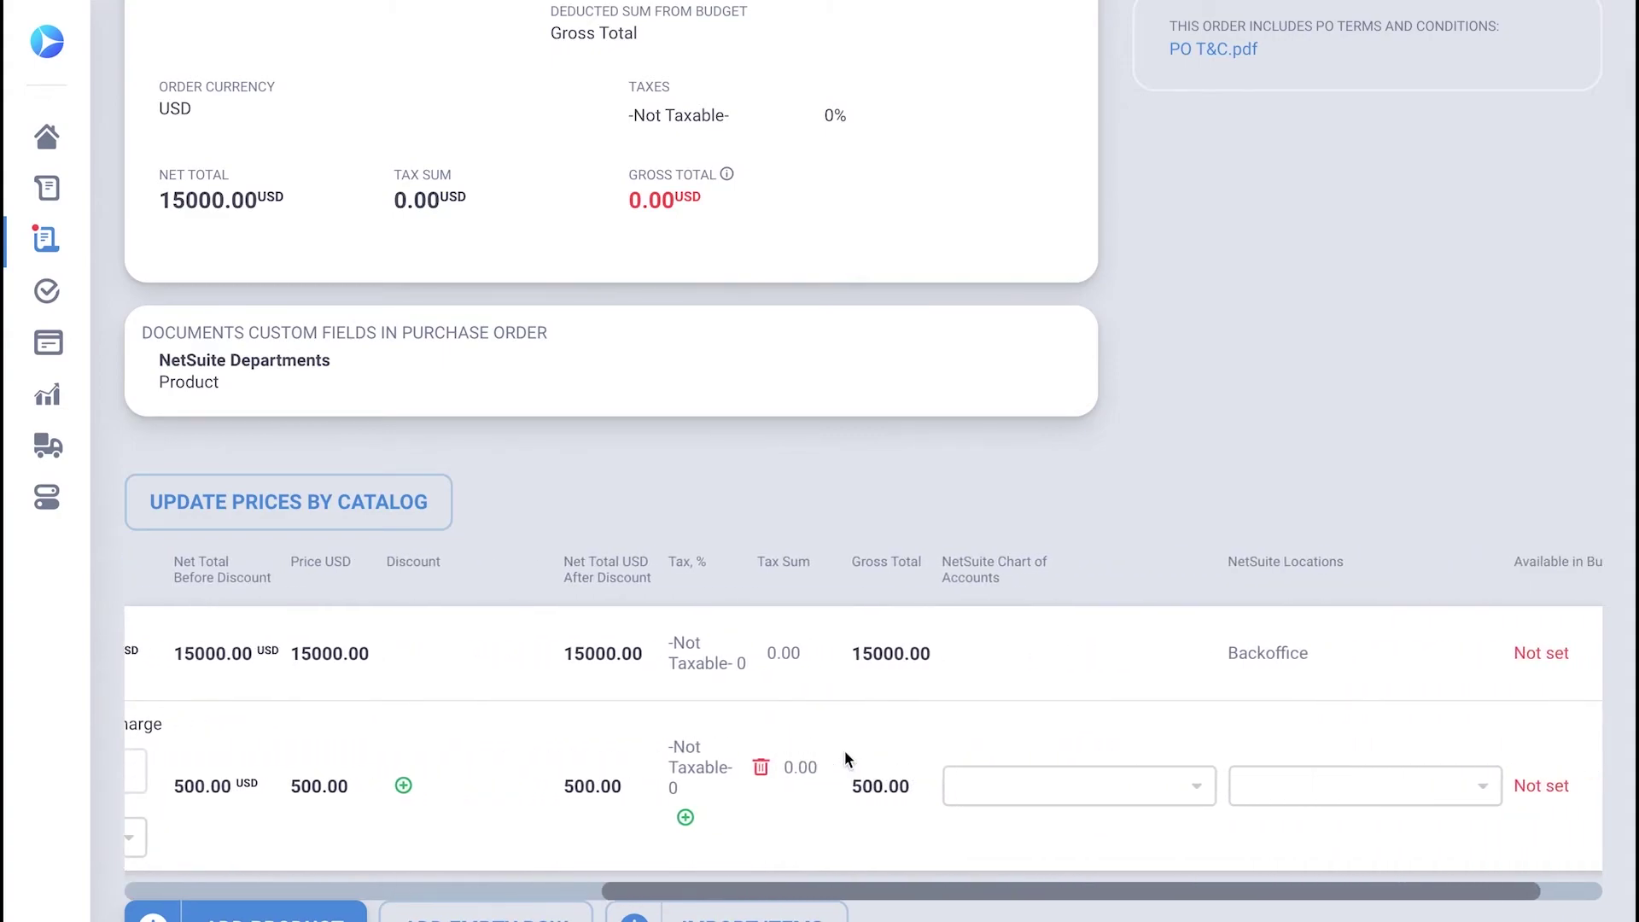
scroll(847, 759, right, 1)
click(869, 778)
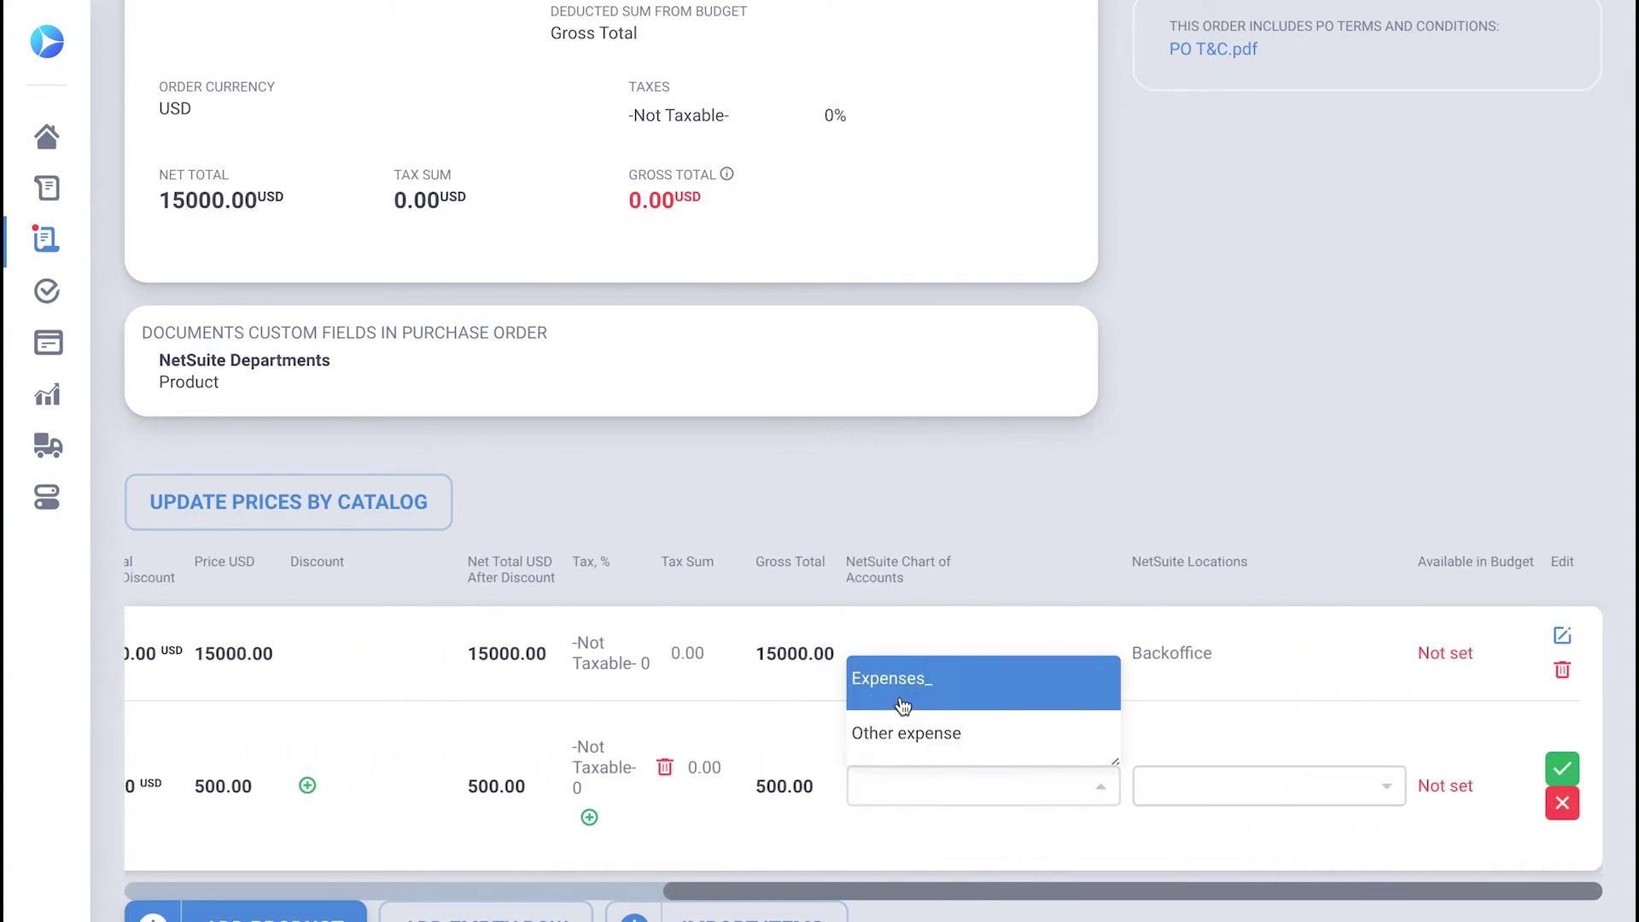
click(900, 727)
click(1212, 782)
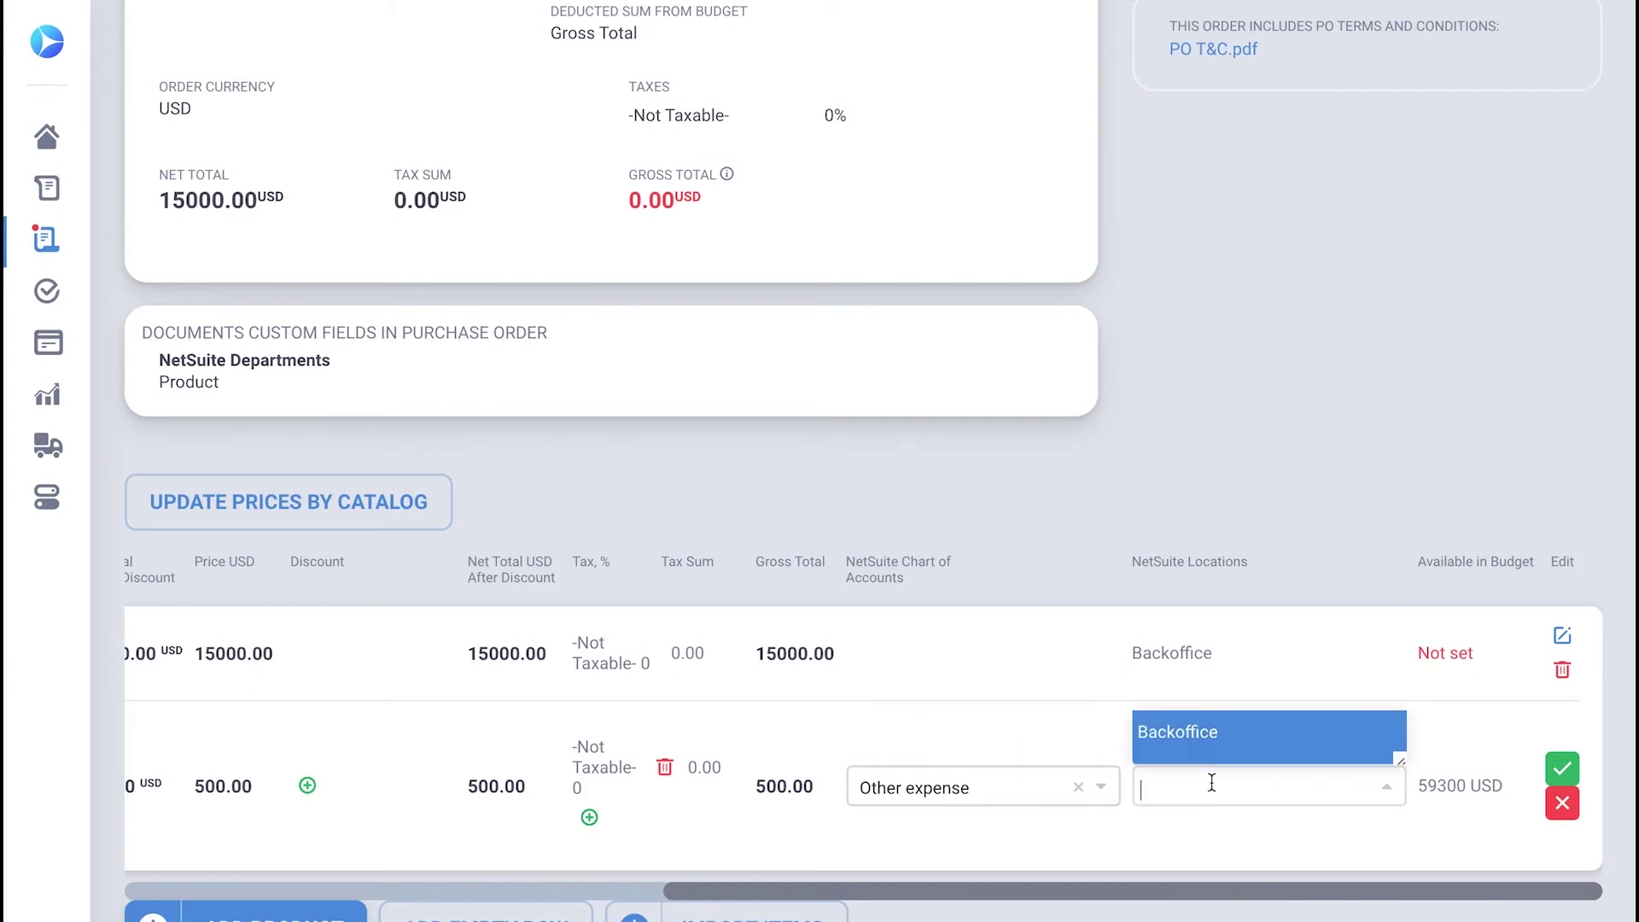
click(1215, 743)
click(1567, 771)
Change the Website hosting line's account to Other expense and save it.
click(1559, 629)
scroll(1451, 641, right, 3)
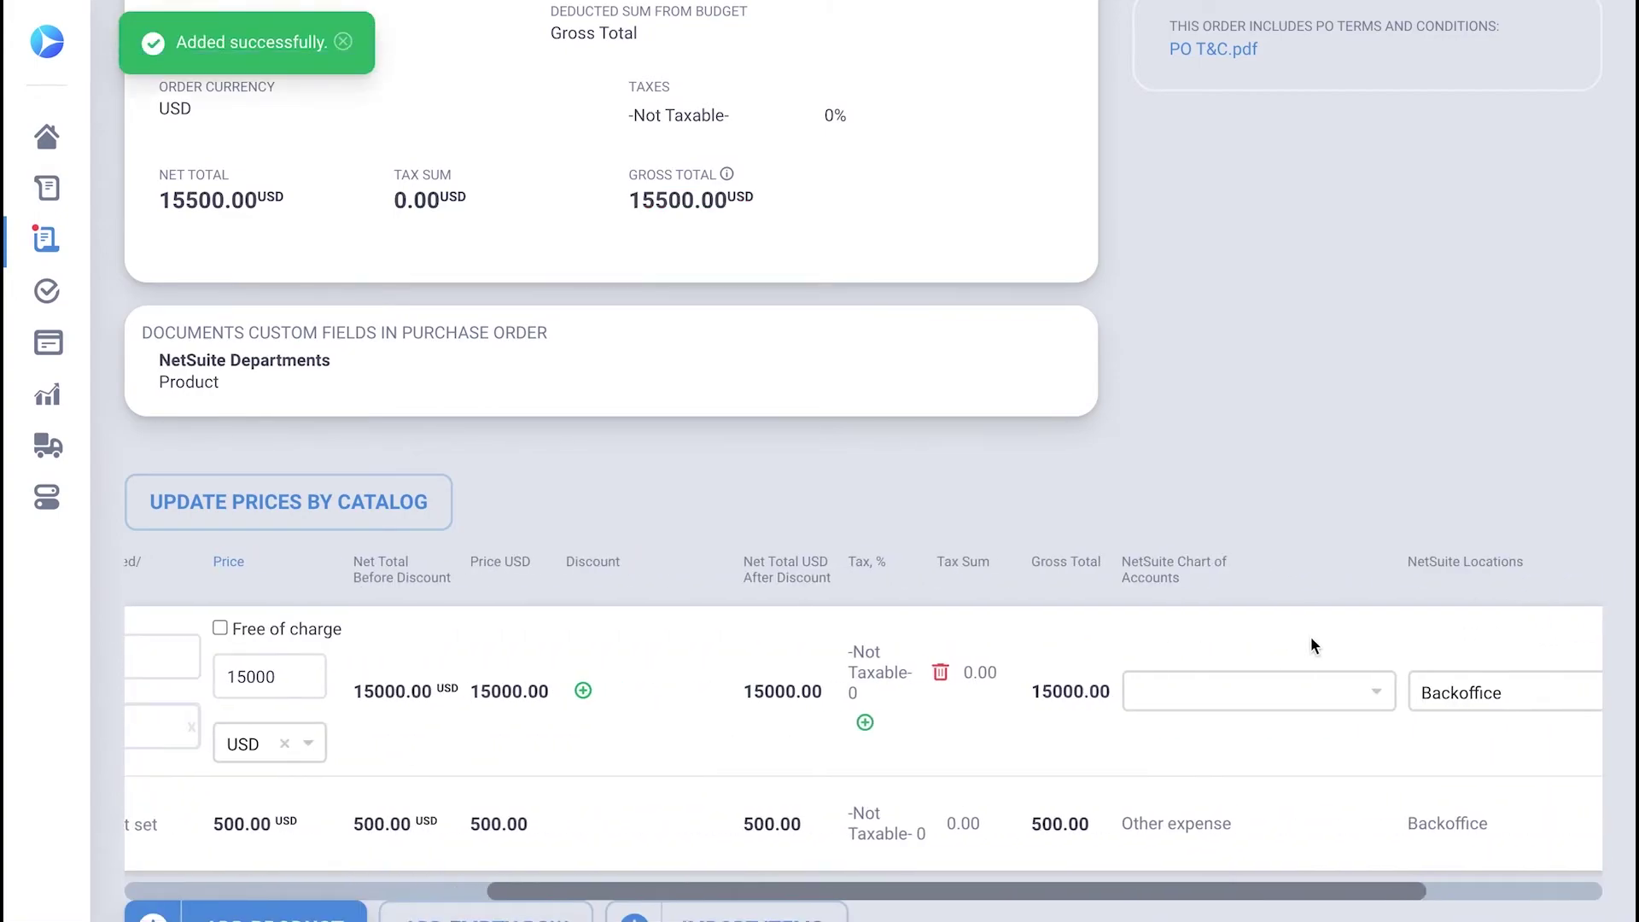
click(1279, 683)
click(1232, 649)
scroll(1272, 655, right, 3)
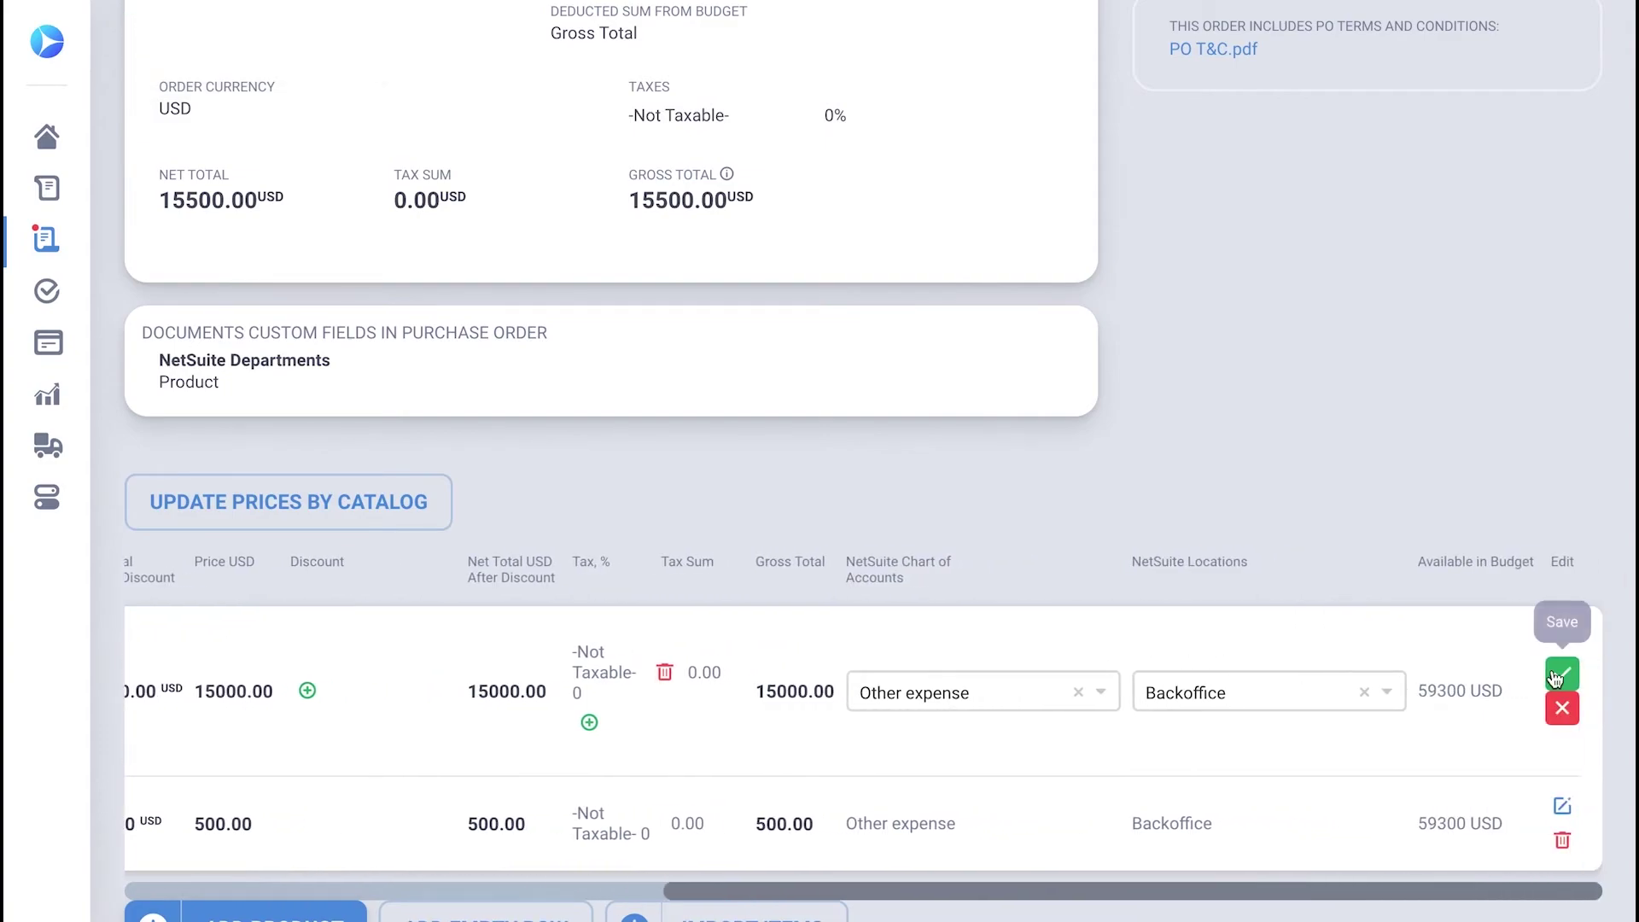
click(1562, 673)
scroll(1485, 614, up, 2)
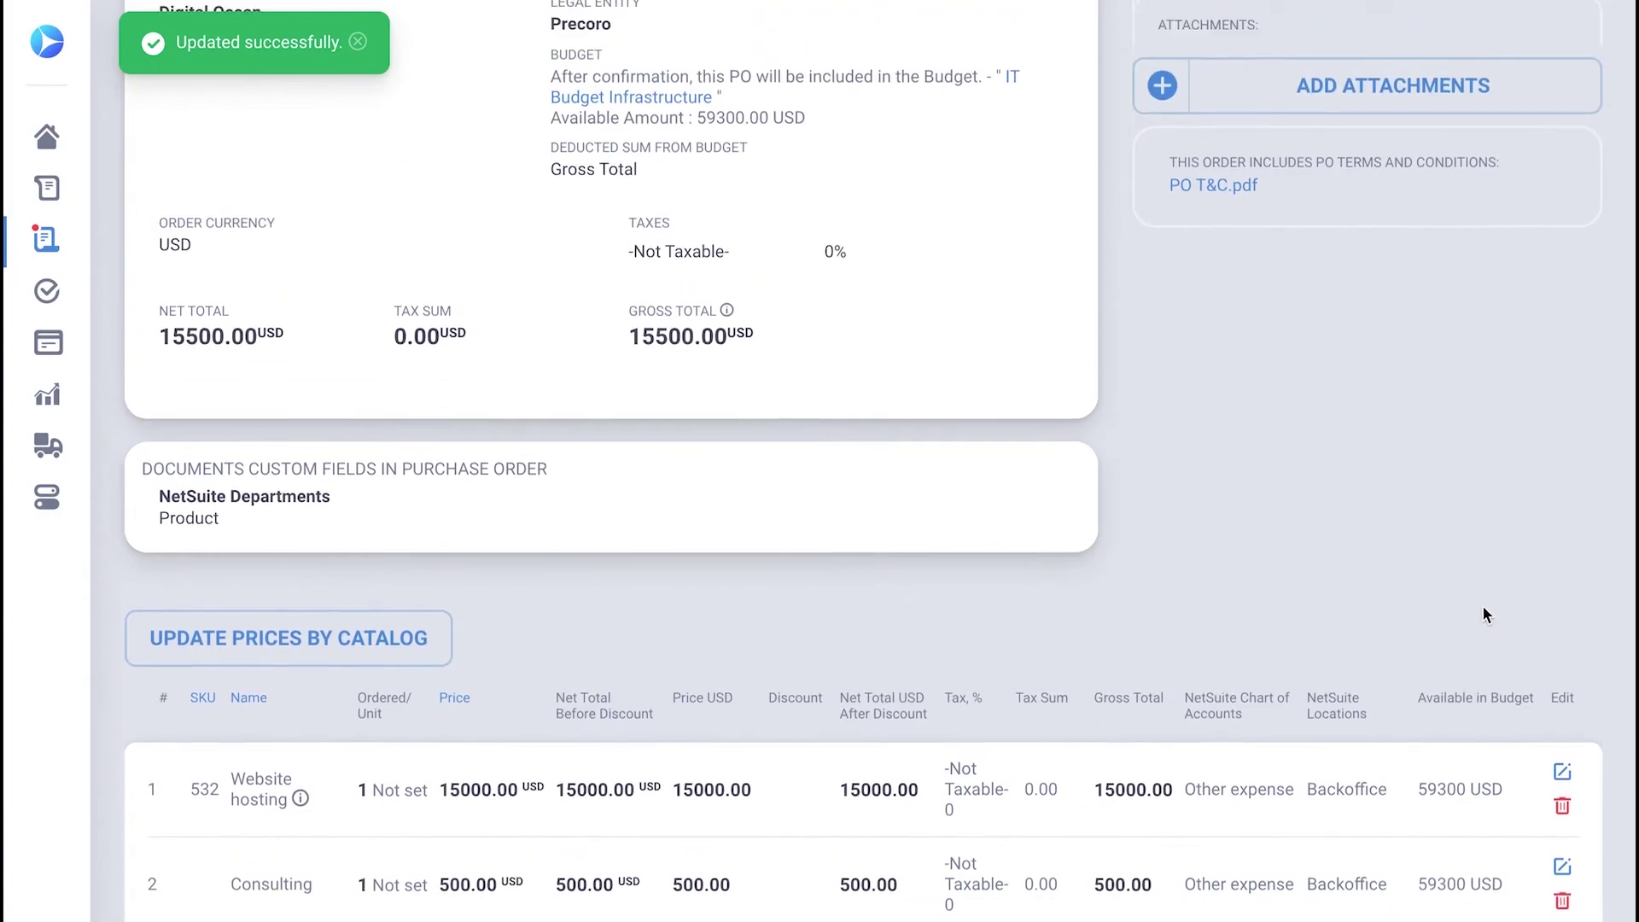
Attach Quote.pdf to purchase order #210214 and confirm the document.
scroll(1484, 609, up, 5)
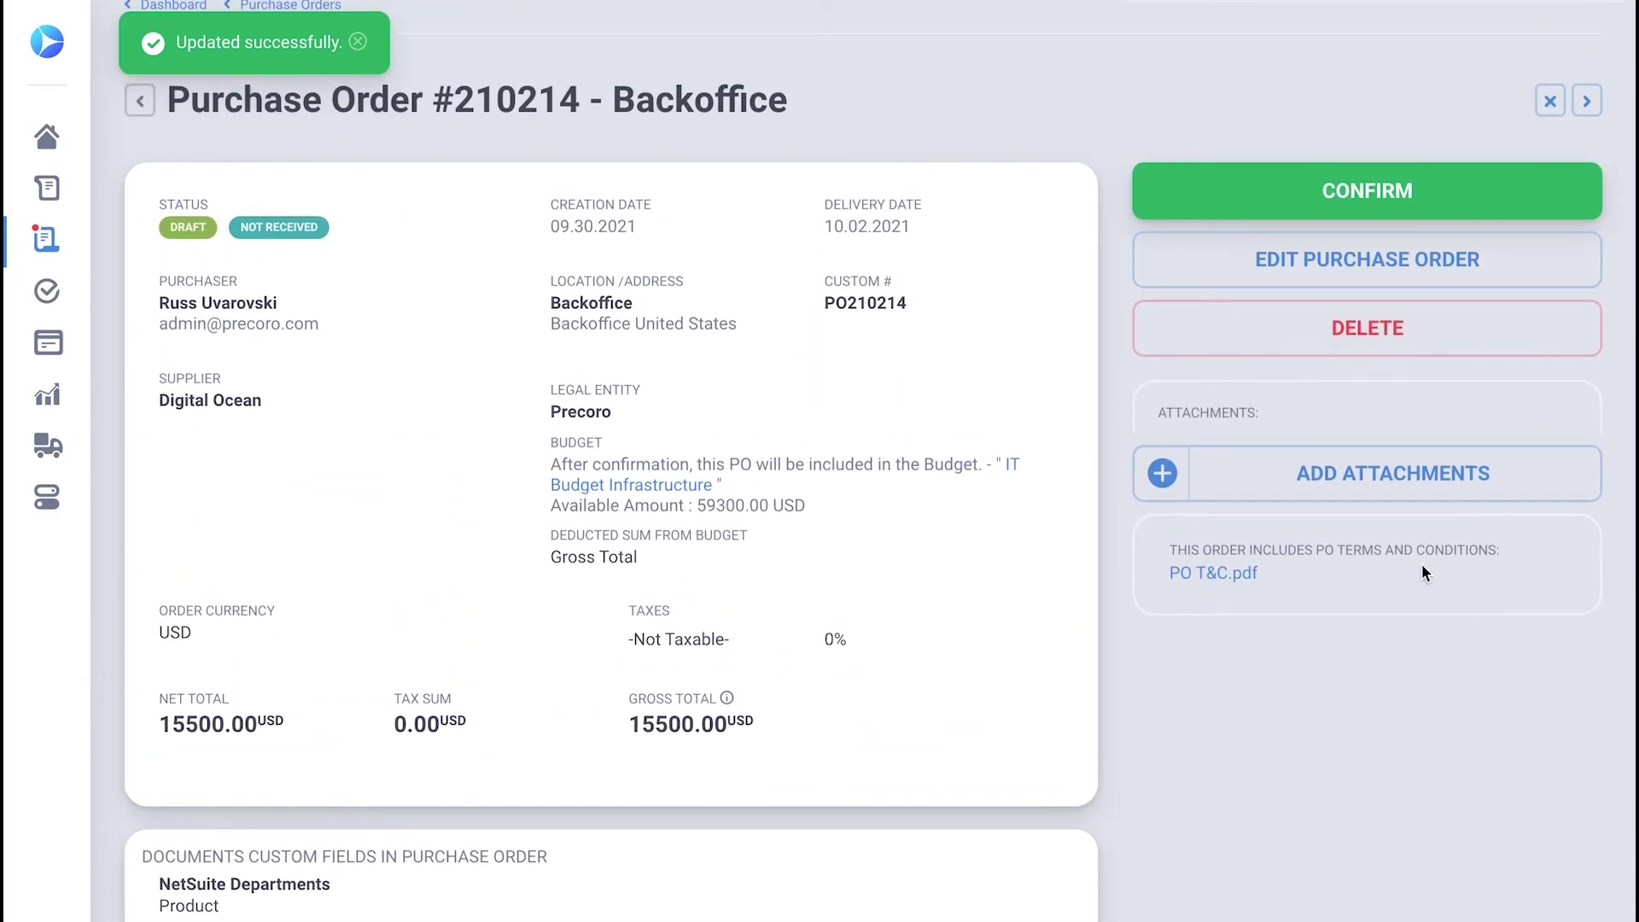
click(1338, 509)
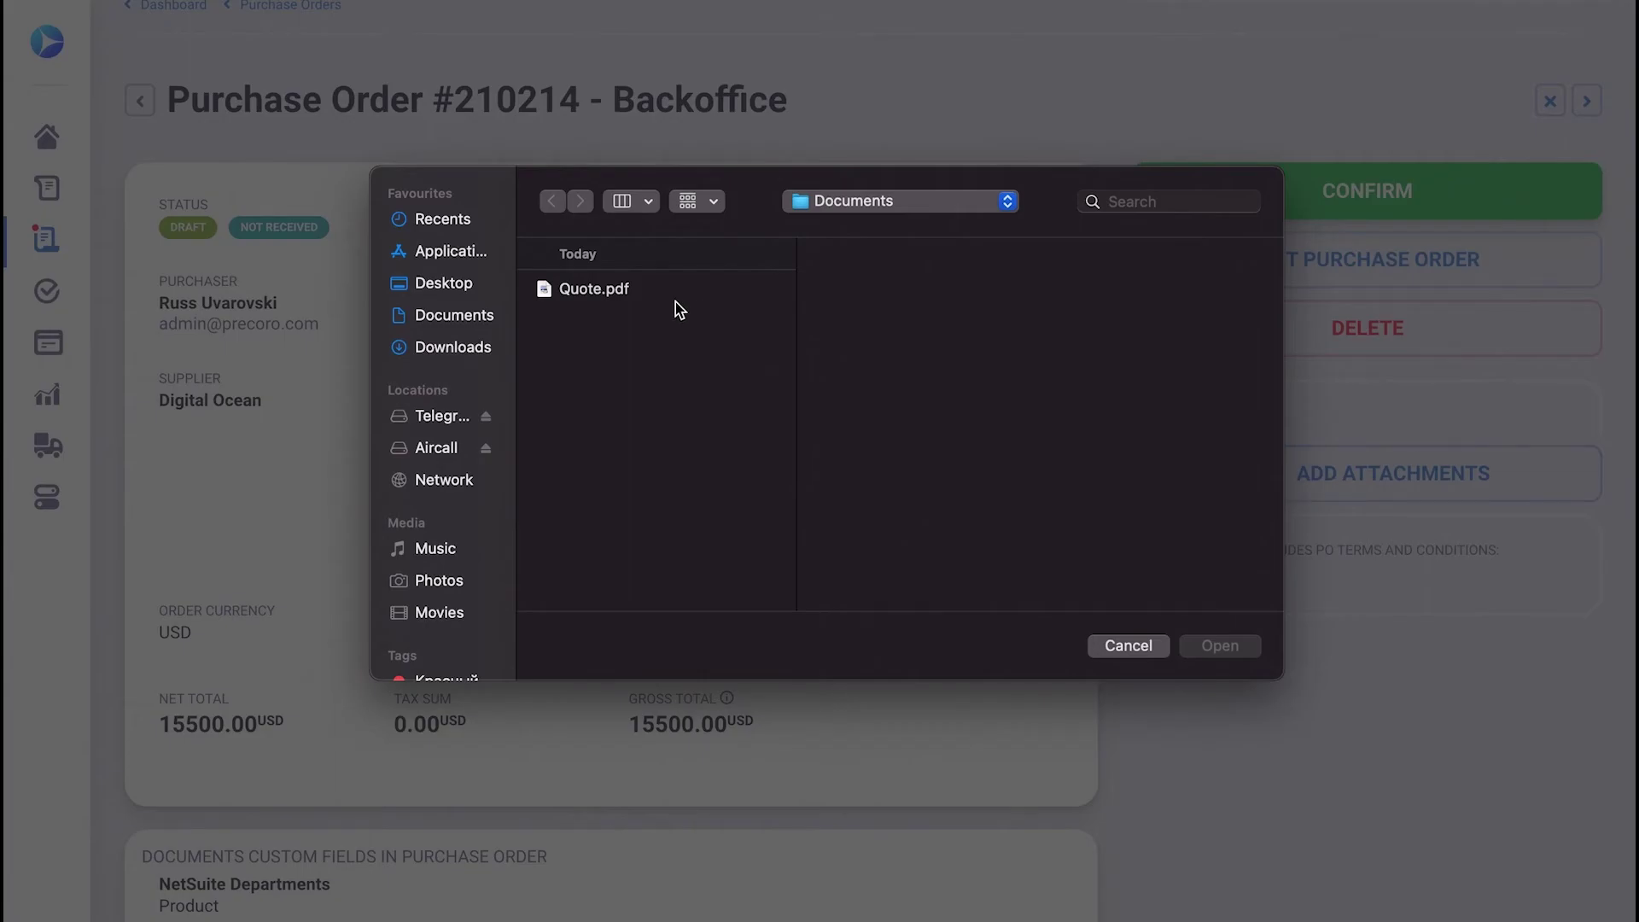
double_click(675, 295)
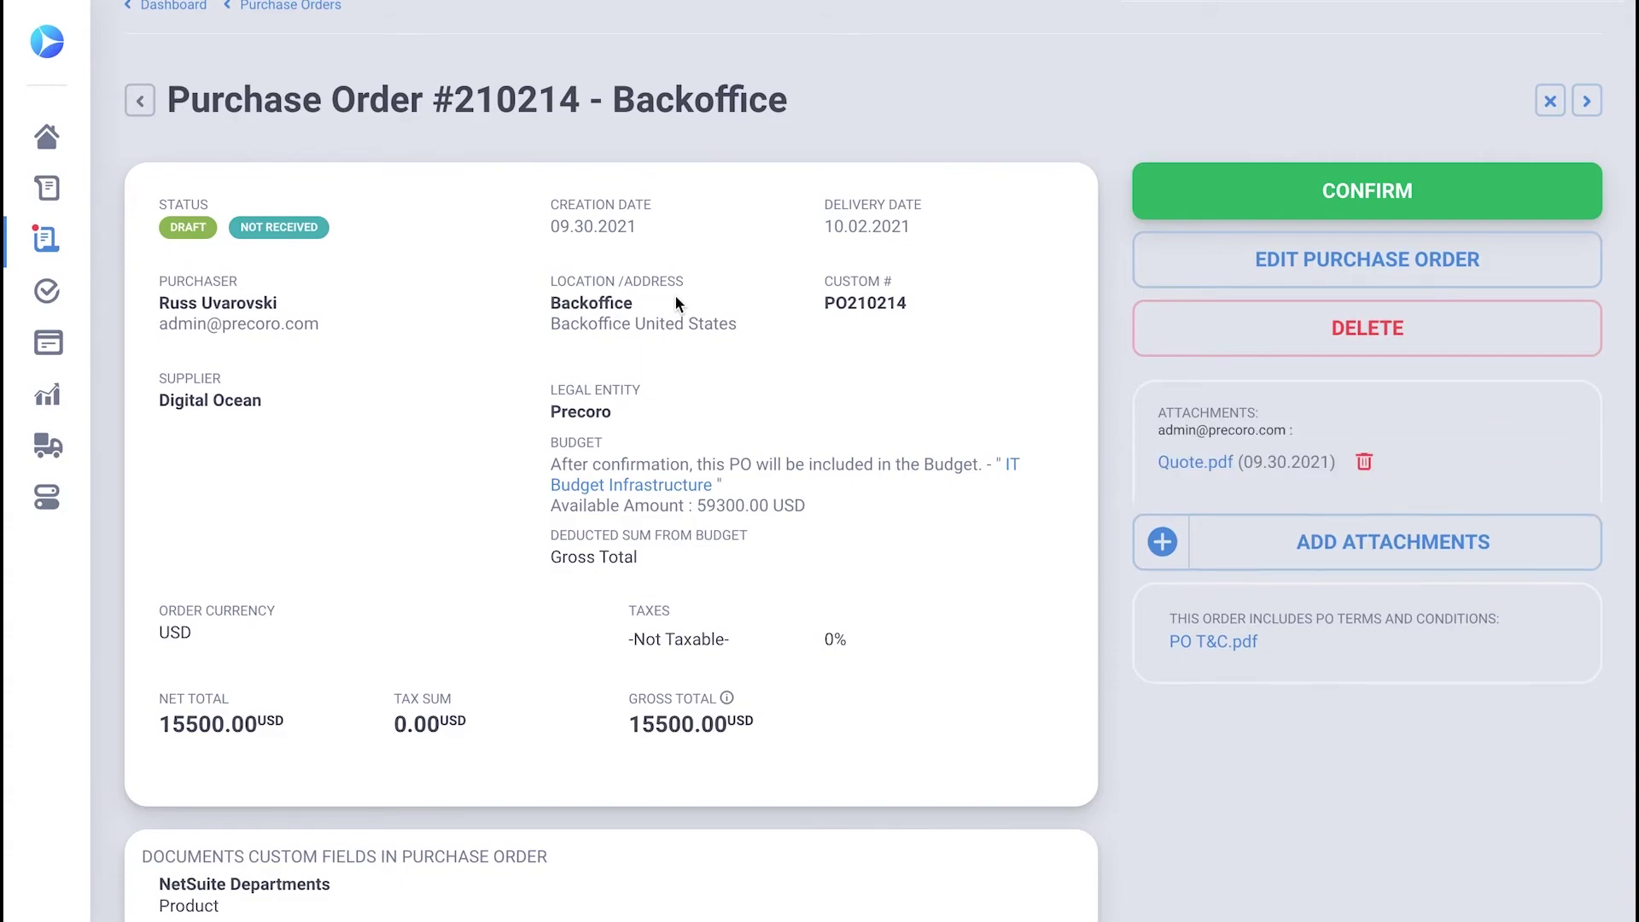
click(1189, 210)
click(794, 238)
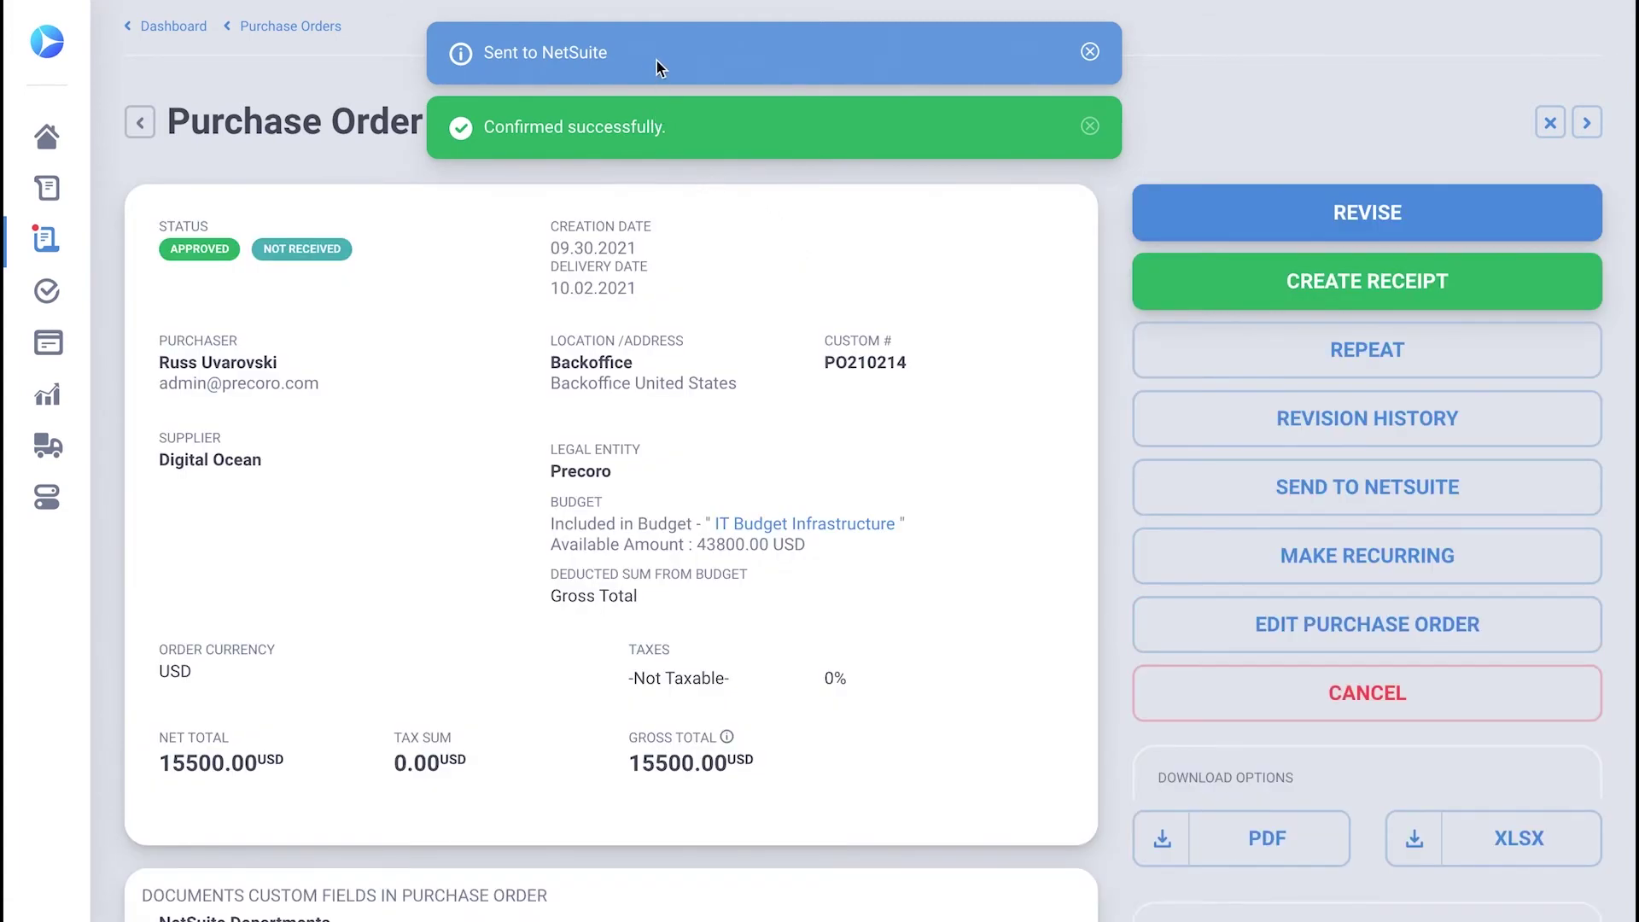
Scroll down to the Integration Logs showing the order created in NetSuite as 19710.
scroll(1033, 438, down, 5)
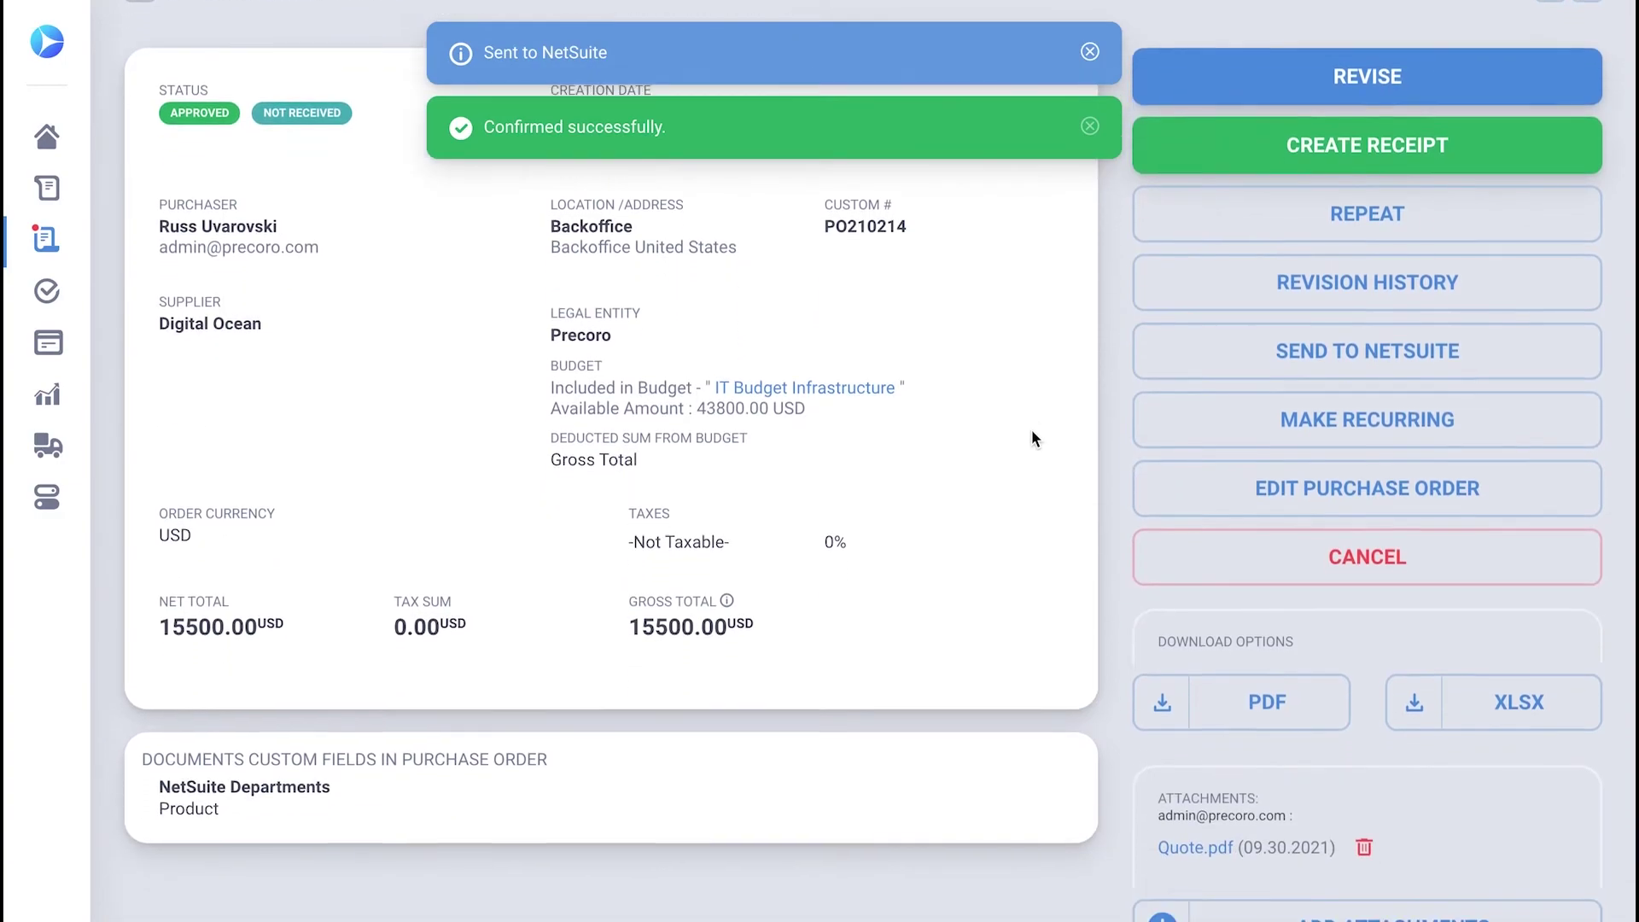
scroll(1032, 437, down, 3)
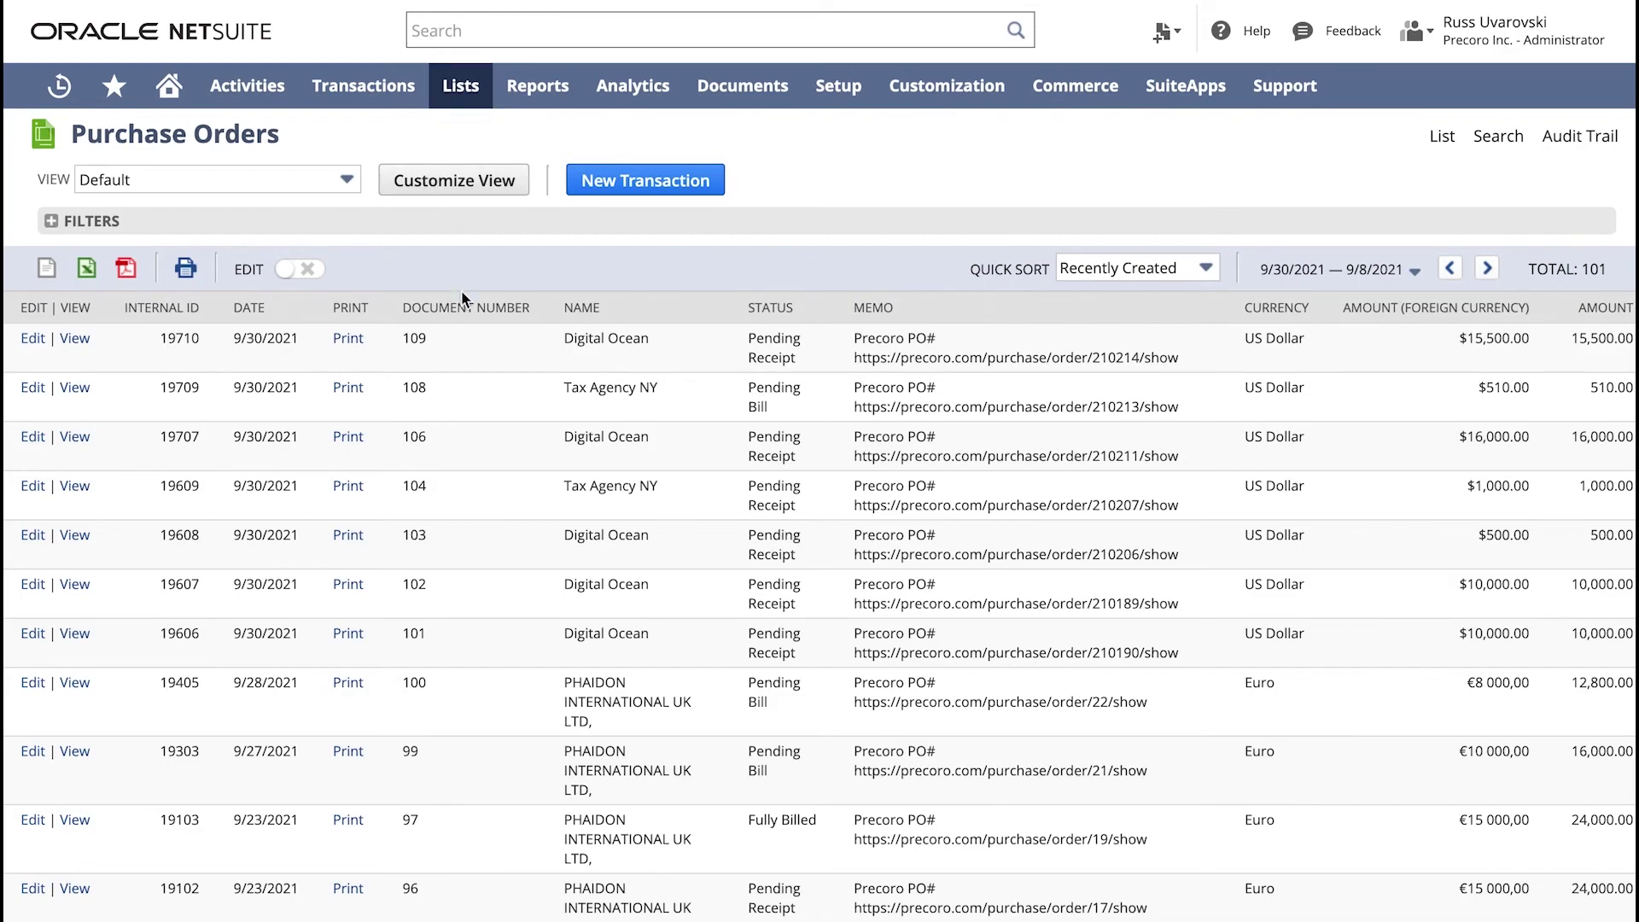
Open NetSuite order 19710 and review its Website hosting and Consulting expense lines.
click(75, 341)
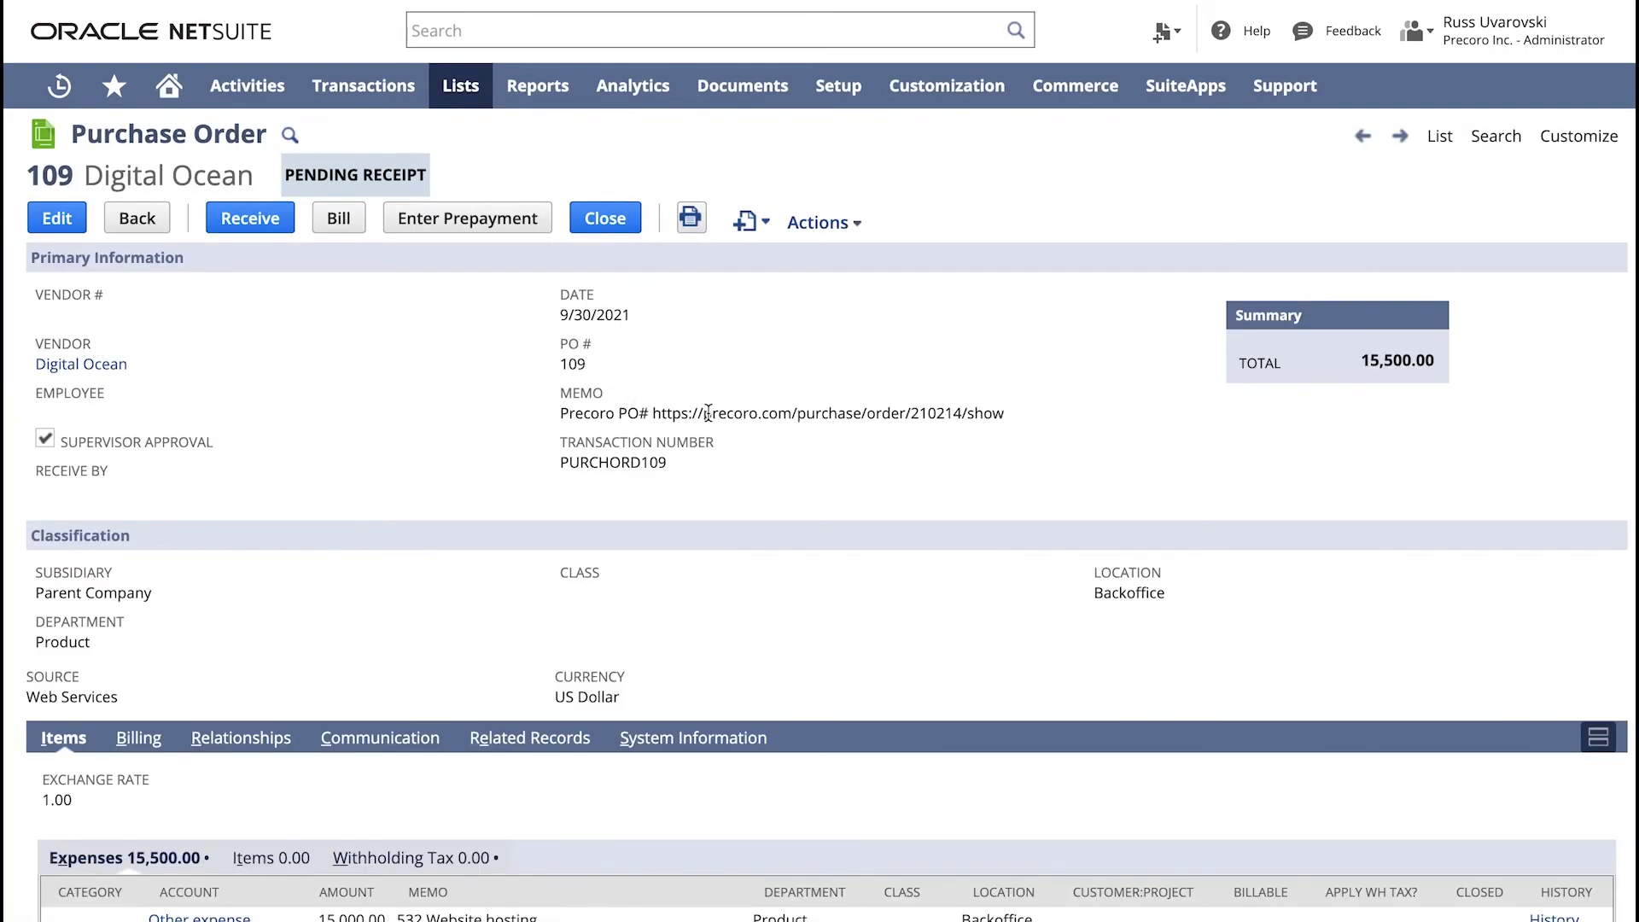
scroll(613, 450, down, 1)
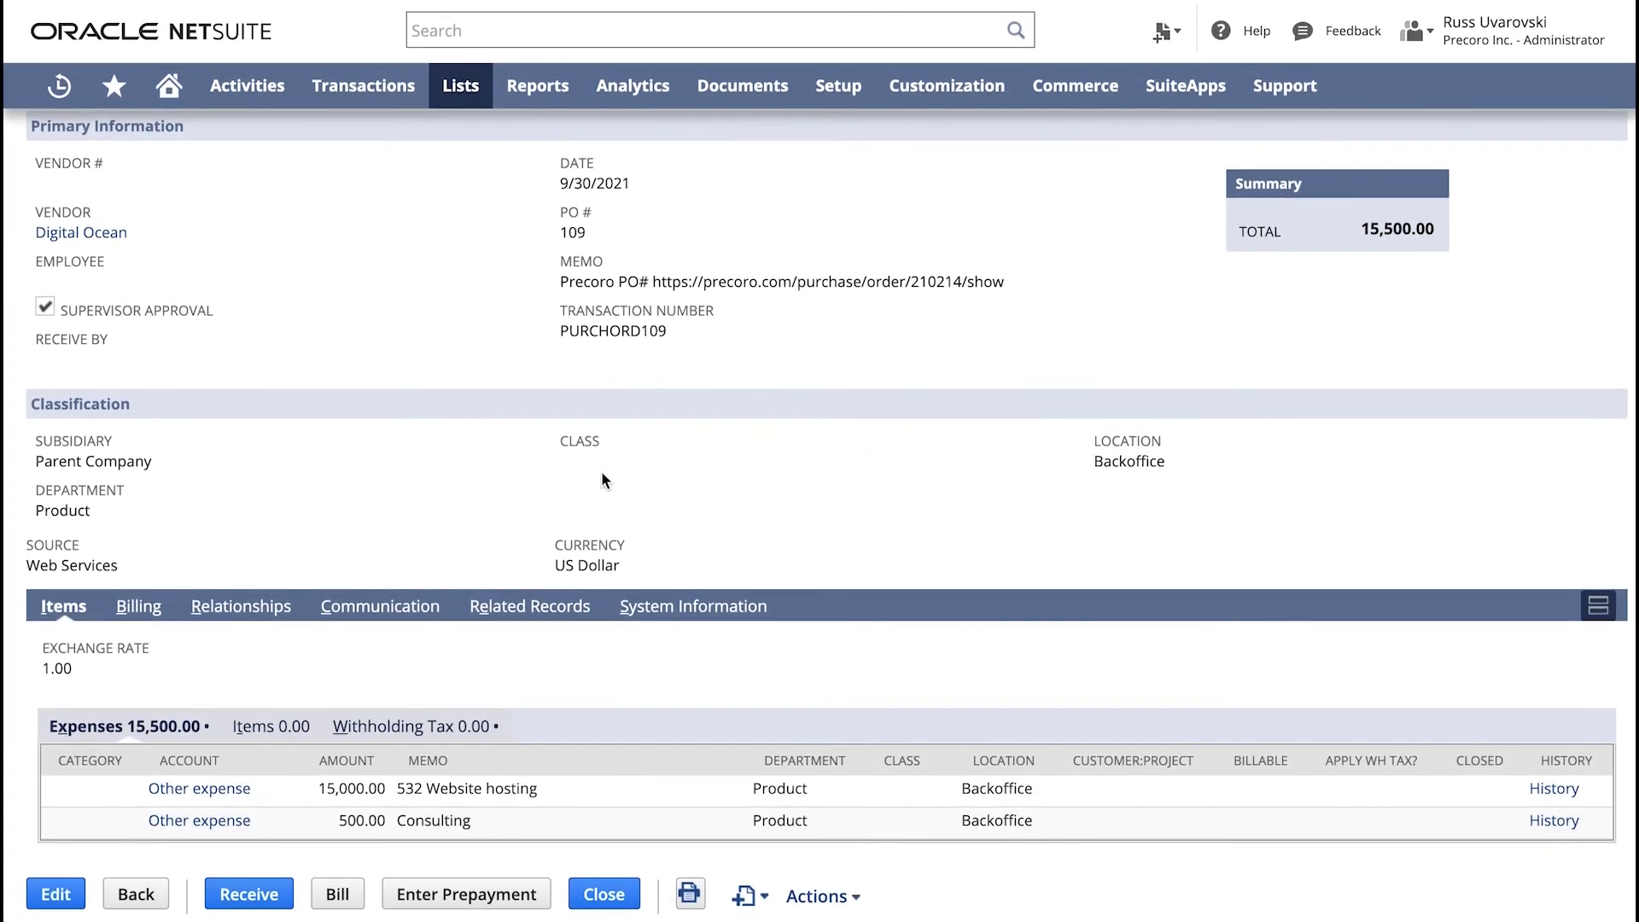